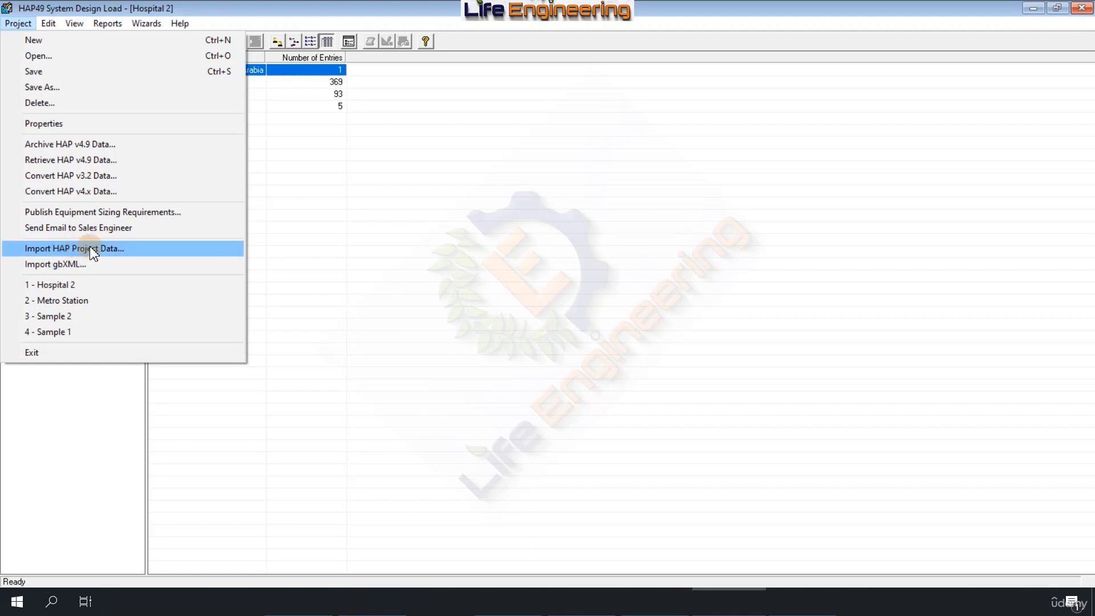
Step: Open the Sample 1 project in place of Hospital 2
{"action": "left_click", "coordinate": [121, 249]}
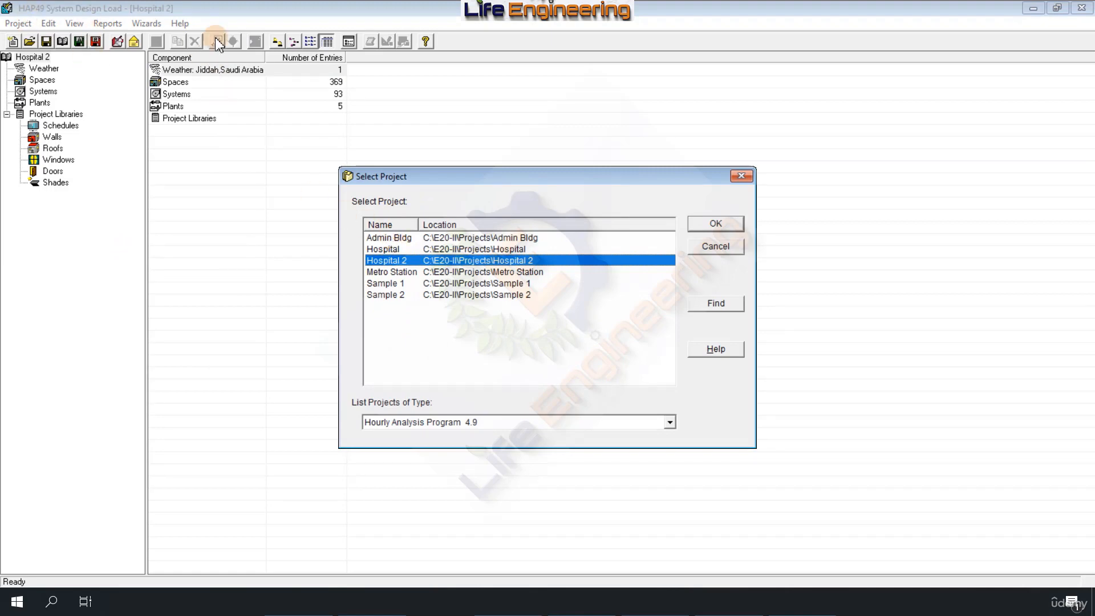
{"action": "left_click", "coordinate": [715, 246]}
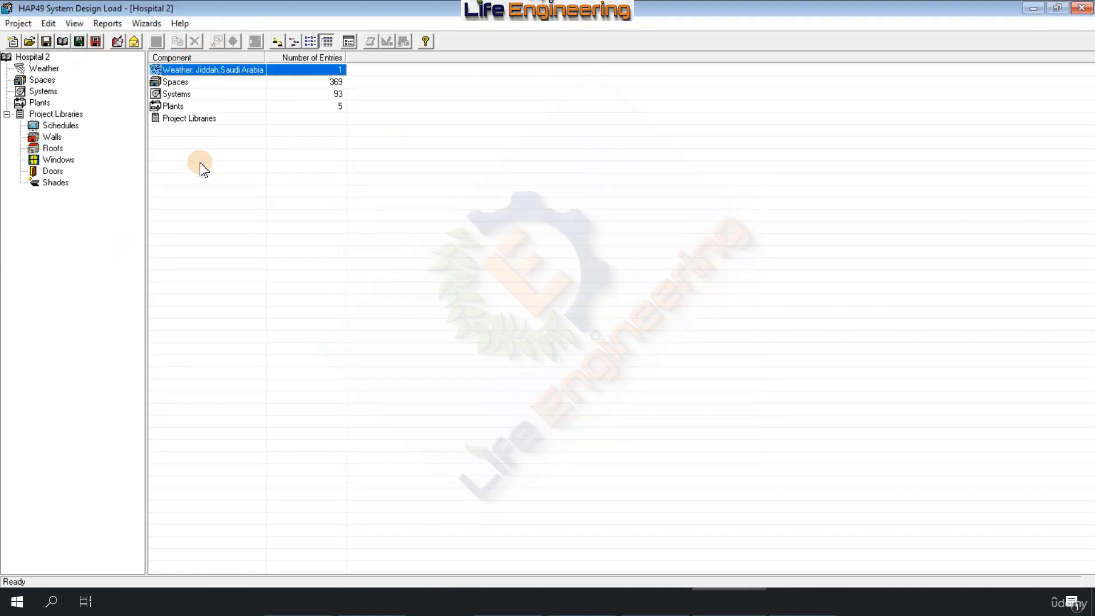
{"action": "left_click", "coordinate": [30, 42]}
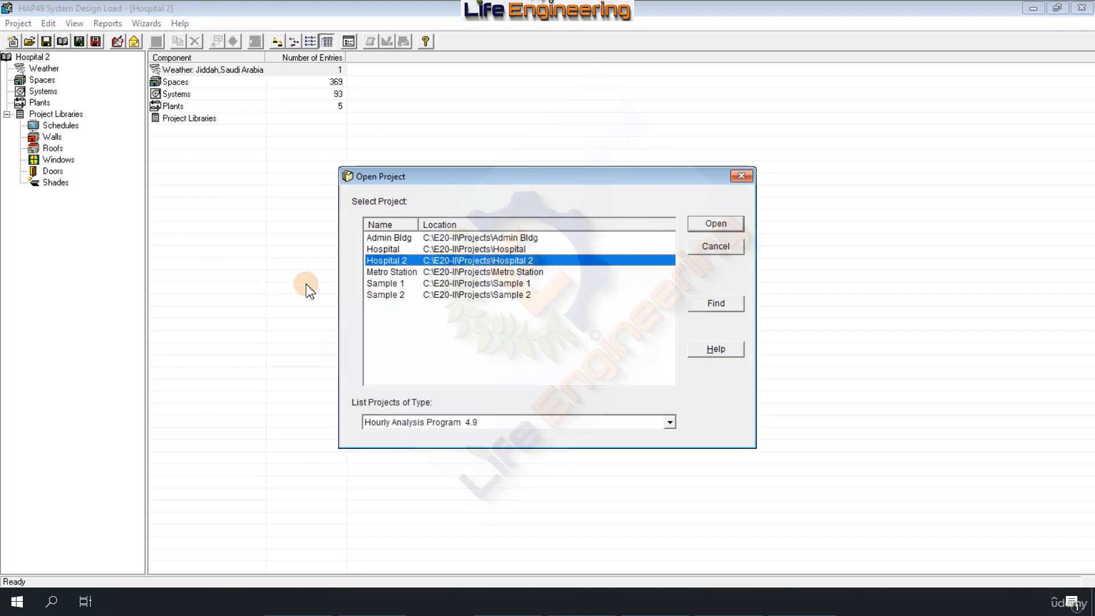
{"action": "double_click", "coordinate": [382, 285]}
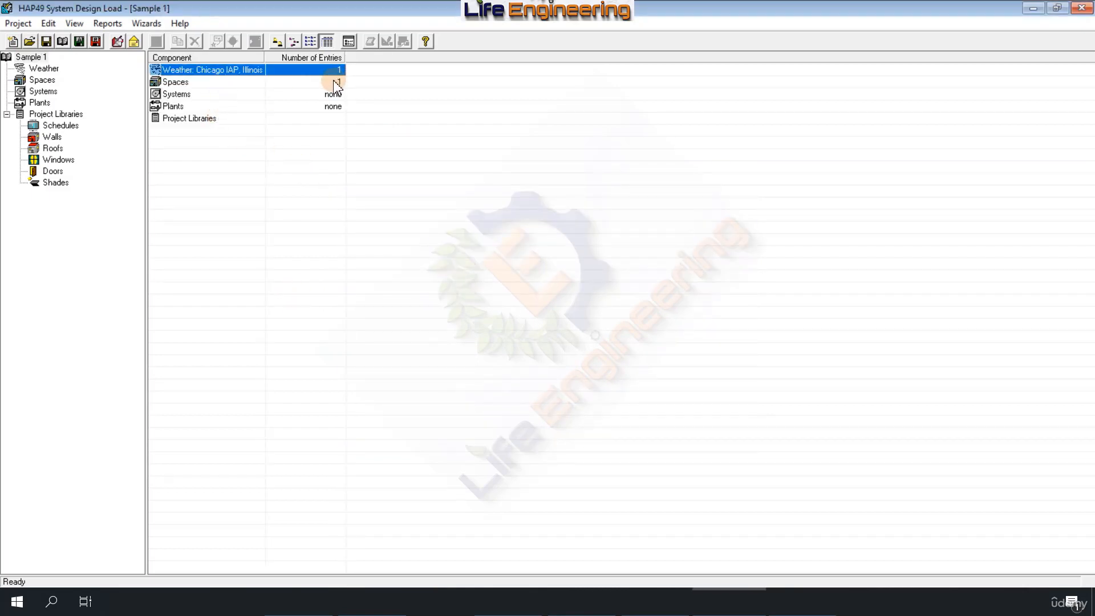
Step: Start importing HAP project data into Sample 1 with the Metro Station project as the source
{"action": "left_click", "coordinate": [17, 23]}
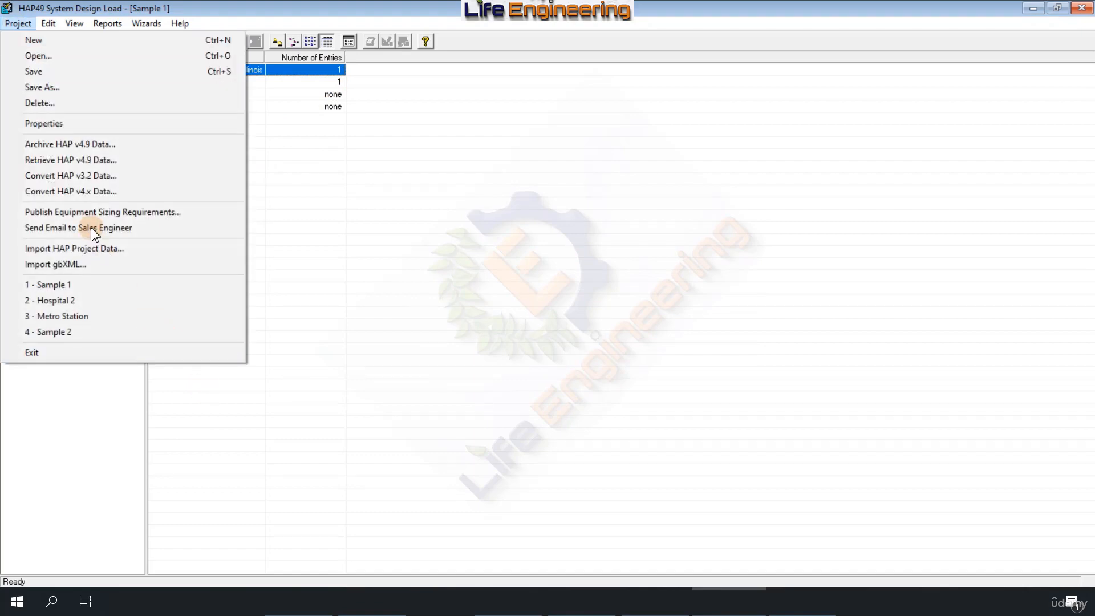
{"action": "left_click", "coordinate": [60, 248]}
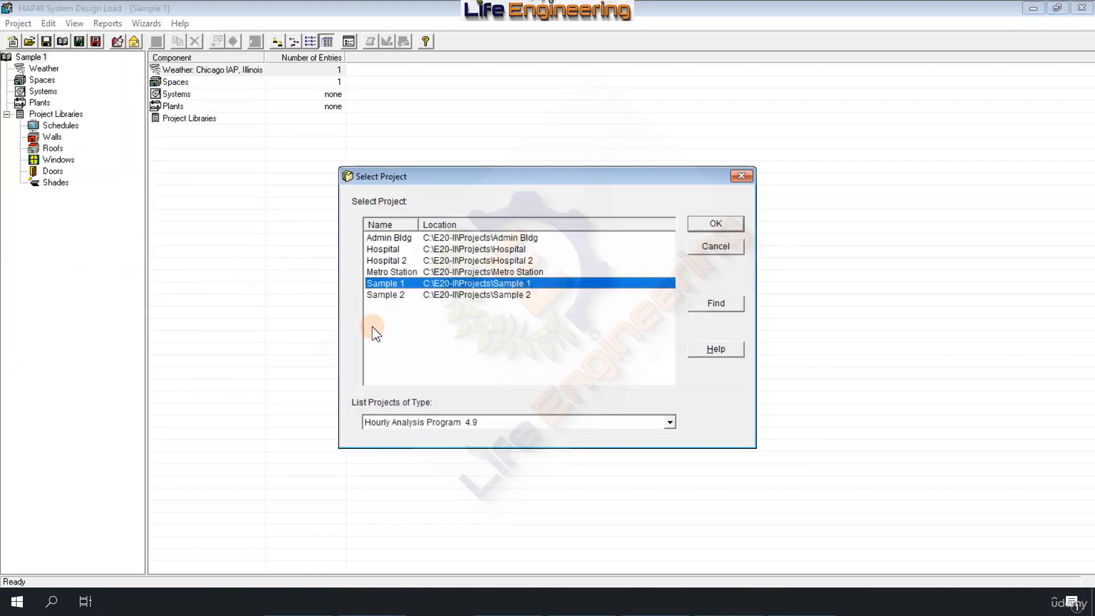
{"action": "double_click", "coordinate": [381, 271]}
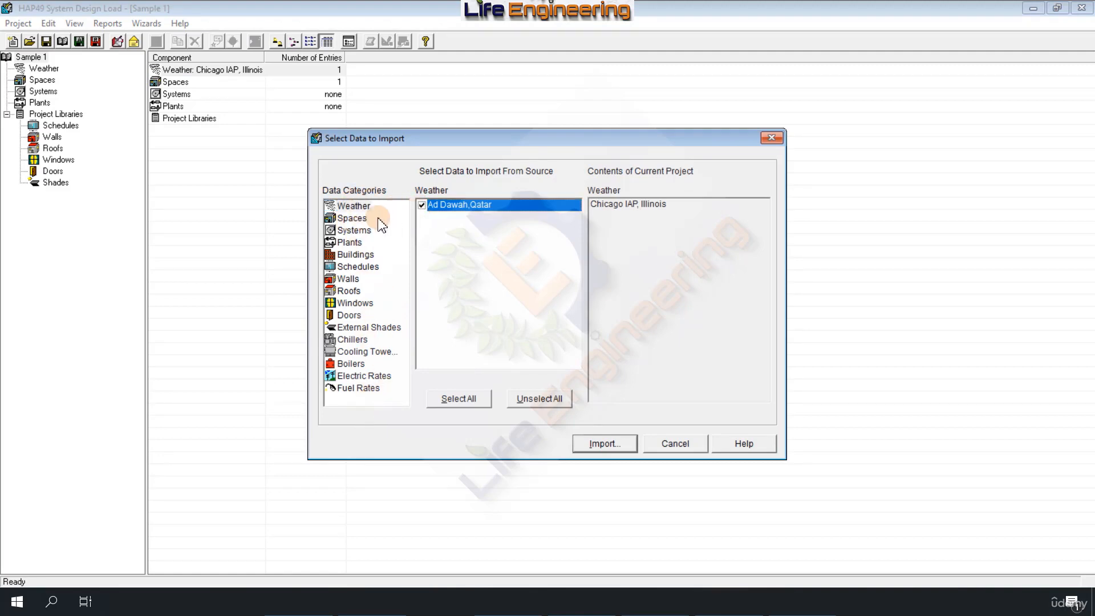
Step: Mark the spaces 0.020 GSS, 0002 ENTRANCE 1 LOBBY, 0009 EMR, 0021 UPS ROOM 2 and -1007 CLEANERS ROOM for import
{"action": "left_click", "coordinate": [350, 219]}
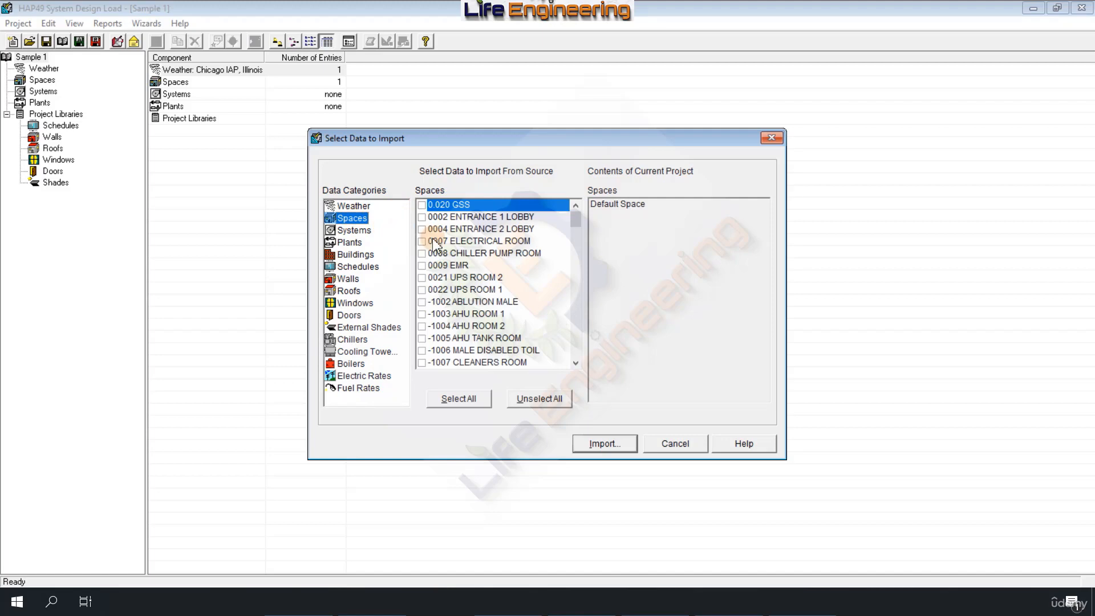
{"action": "left_click", "coordinate": [422, 207]}
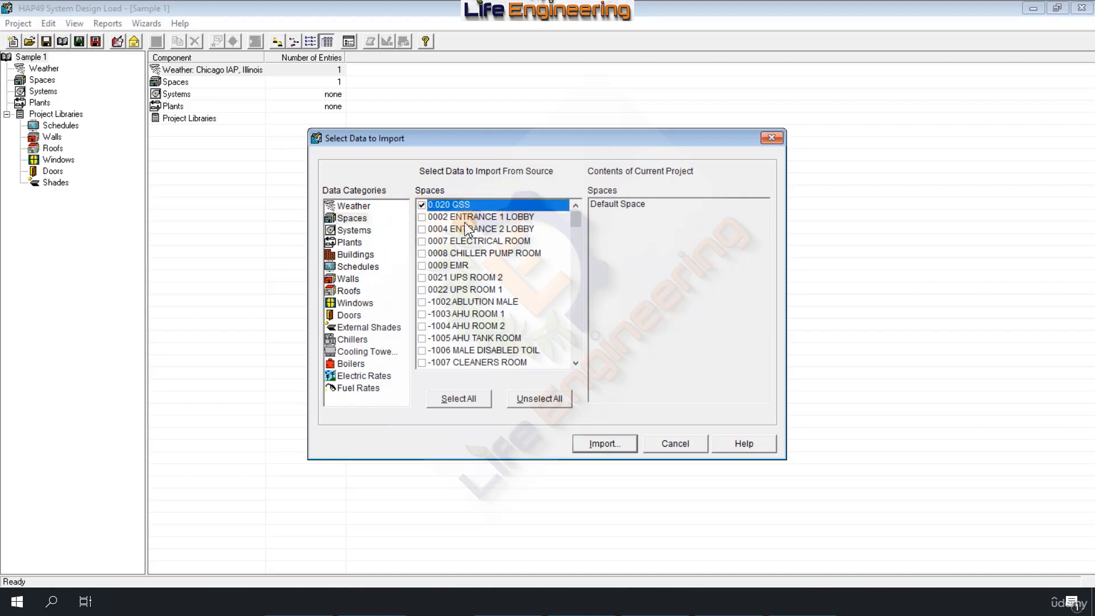
{"action": "left_click", "coordinate": [422, 217]}
{"action": "left_click", "coordinate": [422, 266]}
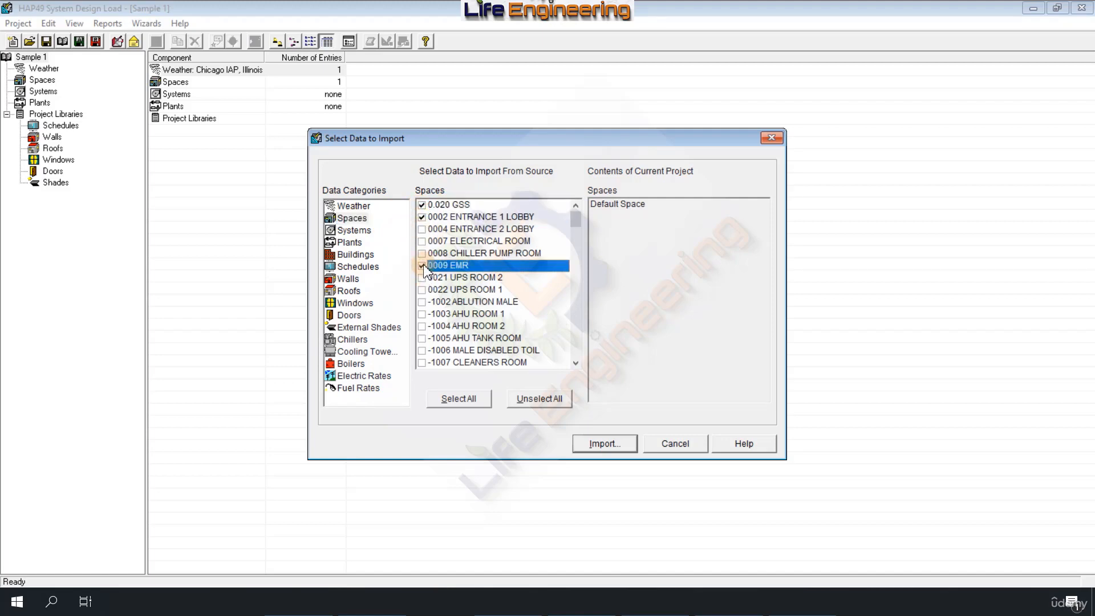
{"action": "left_click", "coordinate": [422, 278]}
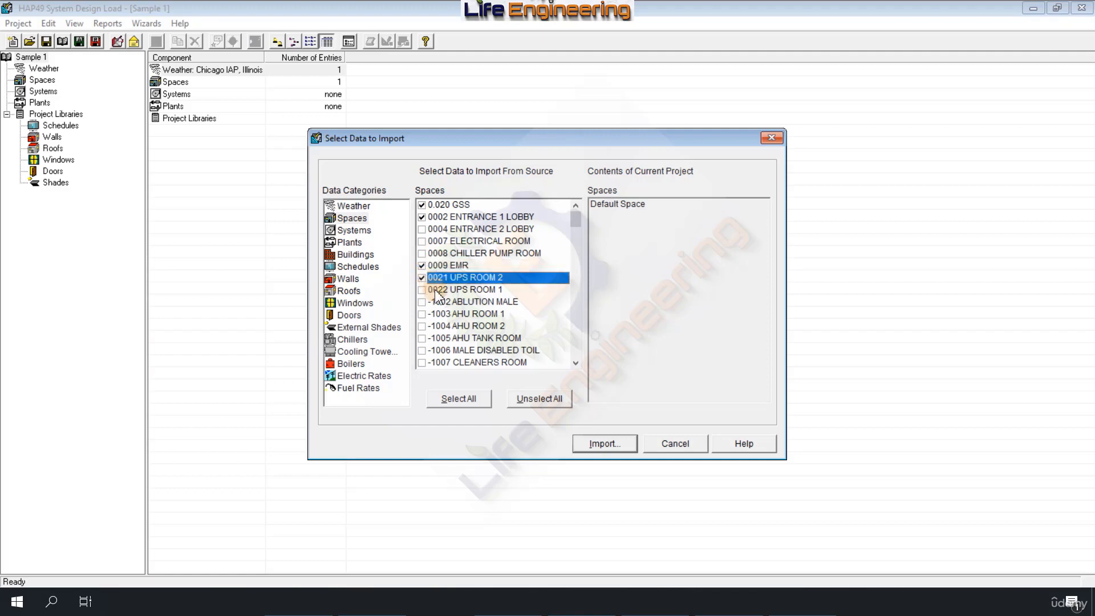
{"action": "left_click", "coordinate": [422, 363]}
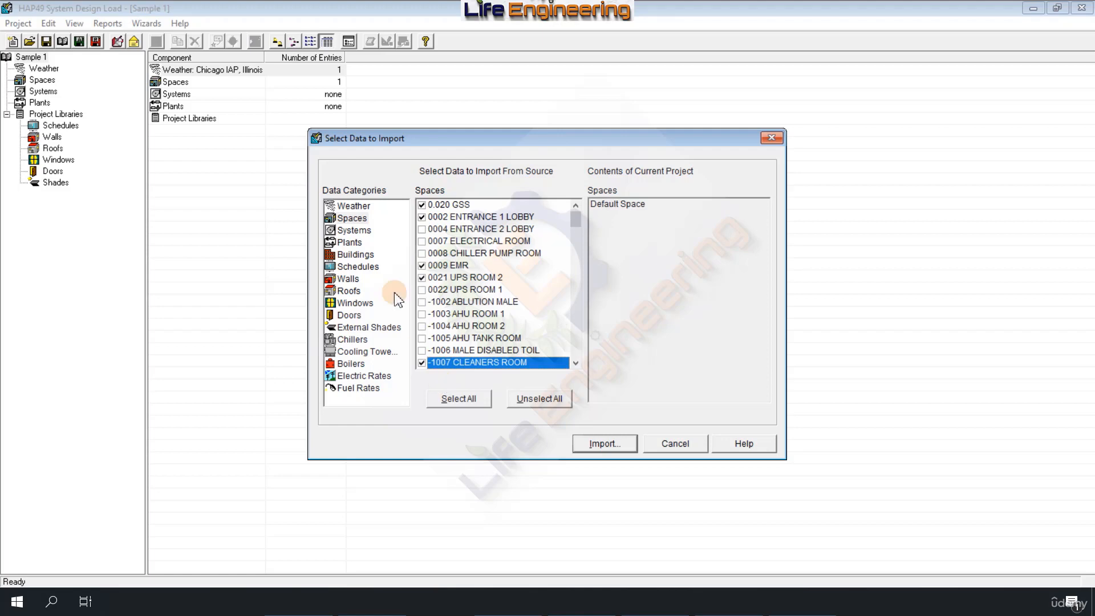
Step: Mark the system AHU-CL-01&02_FOH-CONCOURSE, the Standard Wall and the Standard Roof for import
{"action": "left_click", "coordinate": [354, 231]}
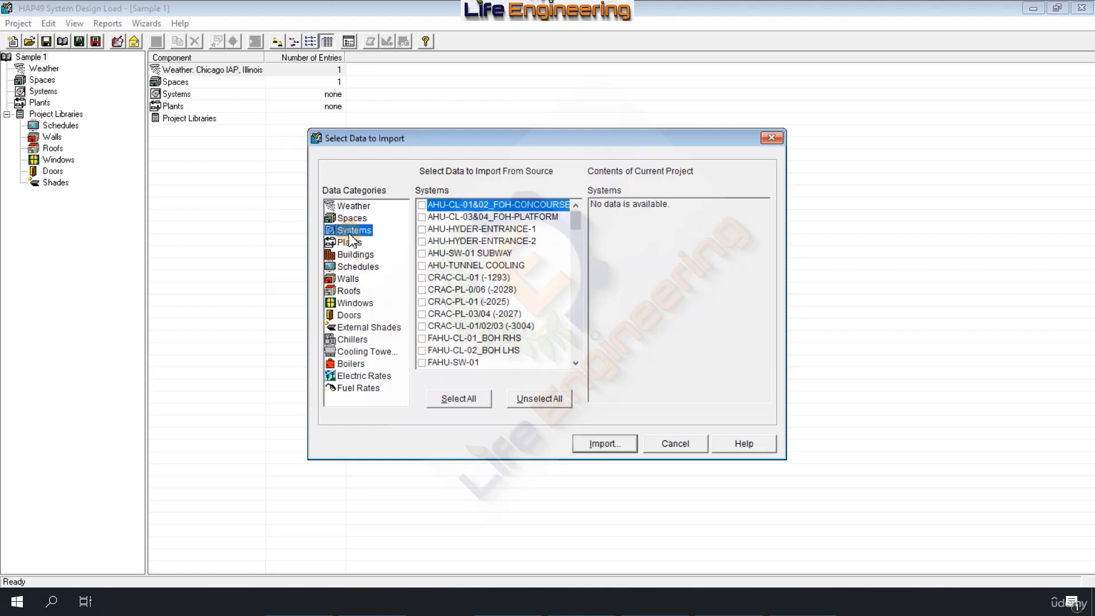
{"action": "left_click", "coordinate": [422, 205]}
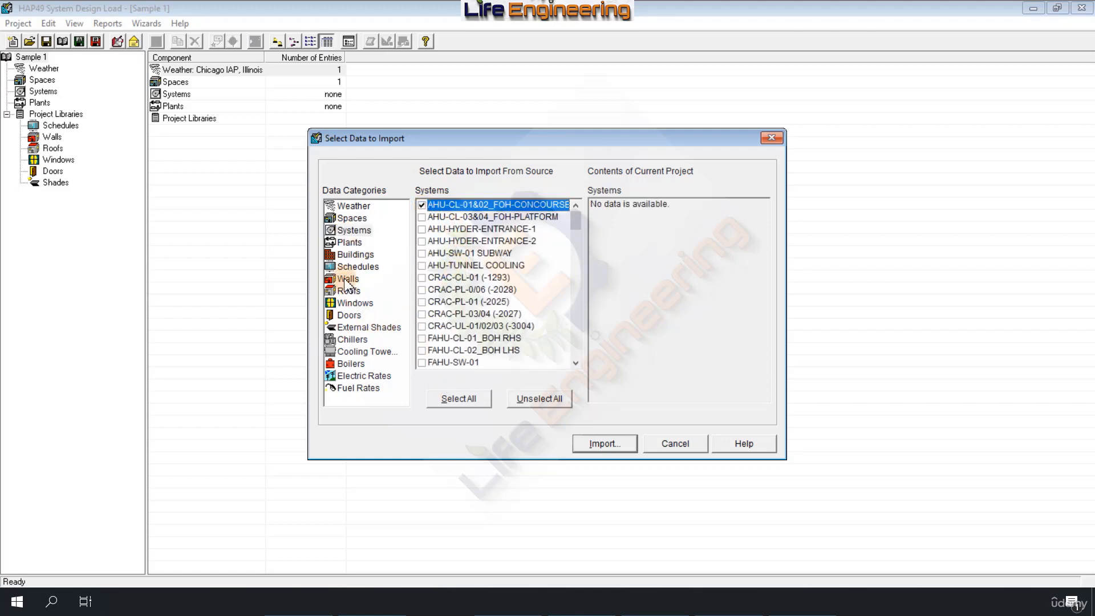
{"action": "left_click", "coordinate": [348, 279]}
{"action": "left_click", "coordinate": [422, 218]}
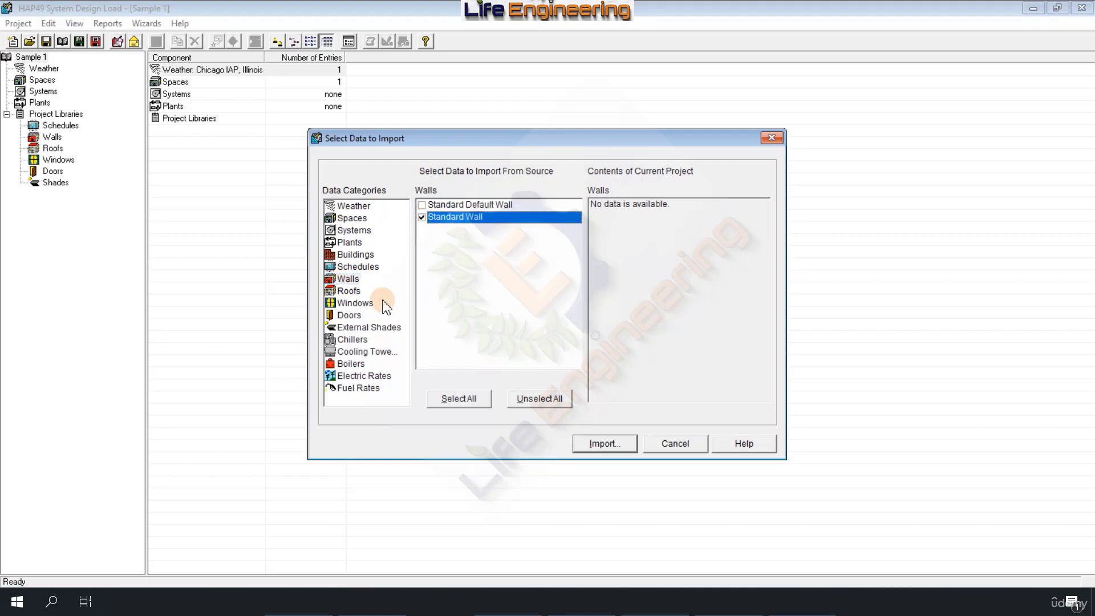
{"action": "left_click", "coordinate": [350, 291]}
{"action": "left_click", "coordinate": [423, 218]}
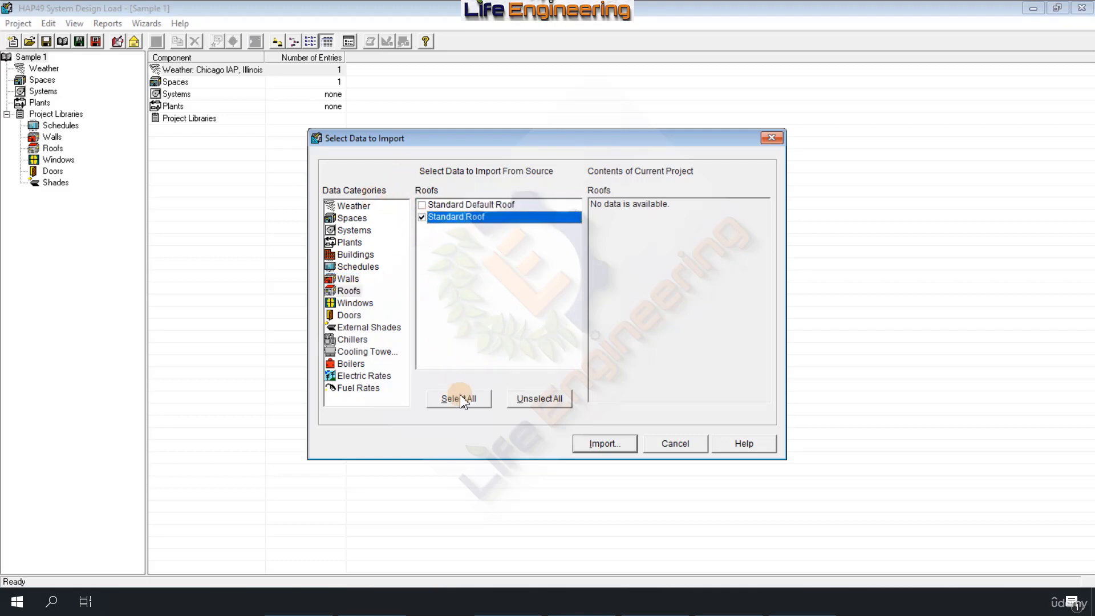
Step: Run the import of the marked Metro Station data and close the import summary
{"action": "left_click", "coordinate": [596, 443]}
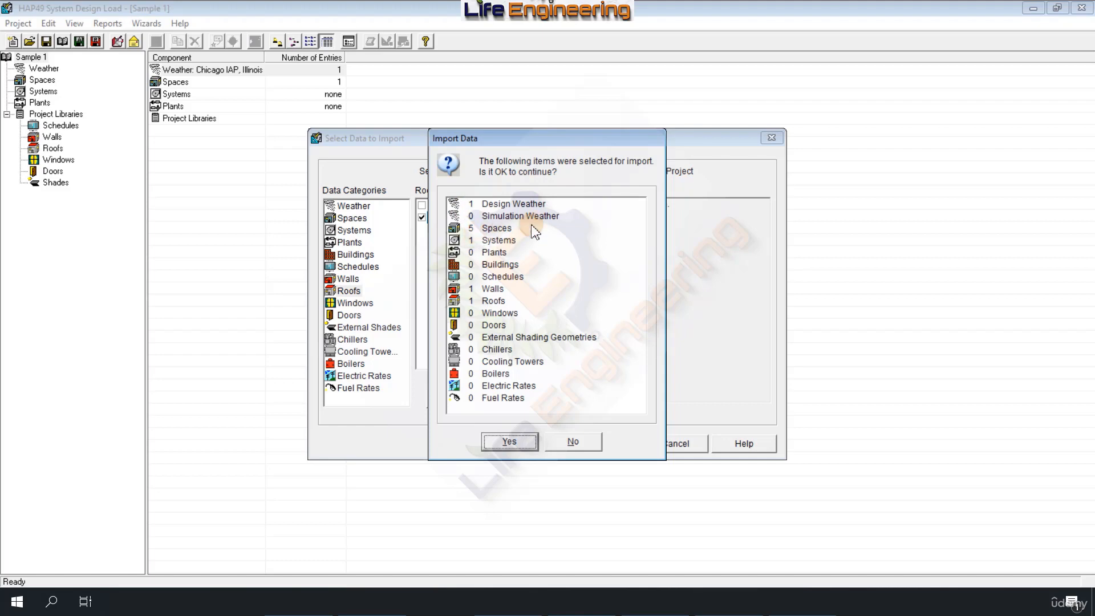
{"action": "left_click", "coordinate": [514, 440]}
{"action": "left_click", "coordinate": [577, 444]}
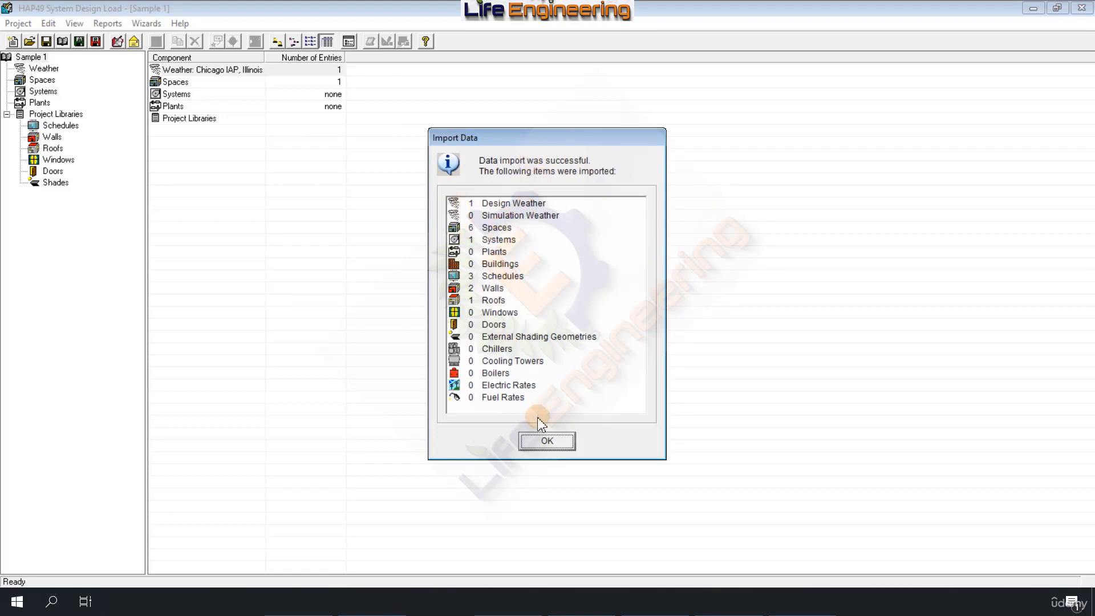
{"action": "left_click", "coordinate": [548, 442]}
Step: Review the project's list of spaces, including the -1288&-1128 CONCOURSE space
{"action": "double_click", "coordinate": [171, 83]}
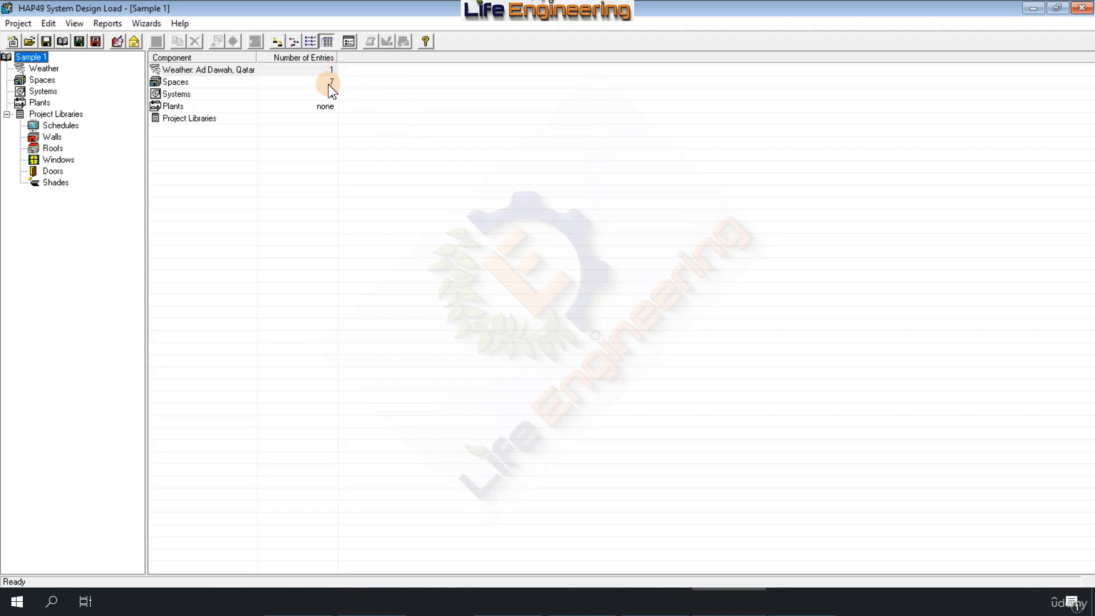
{"action": "double_click", "coordinate": [170, 83]}
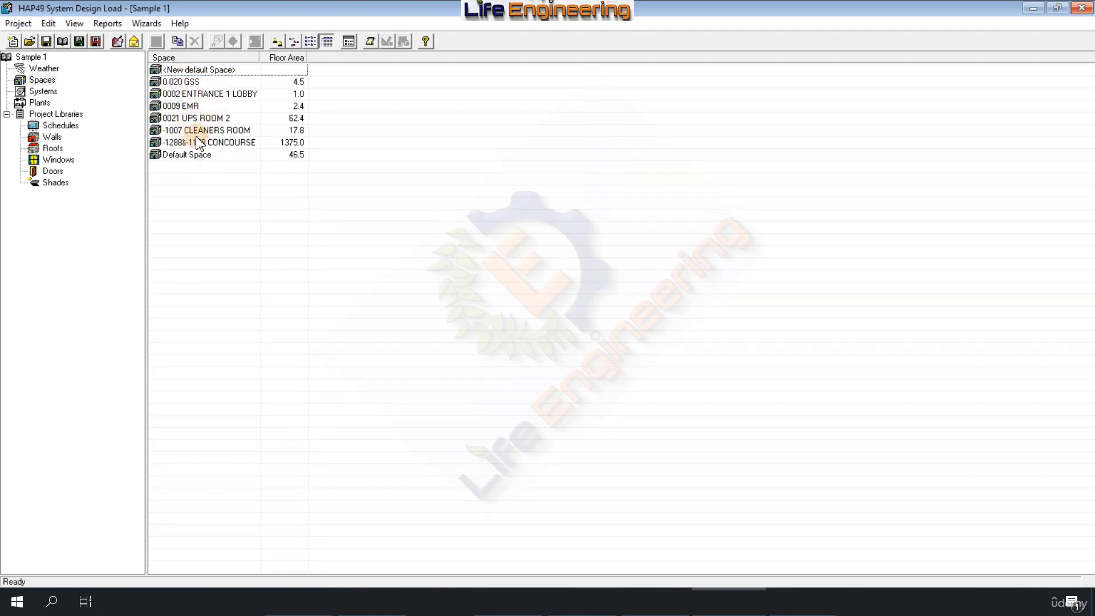
{"action": "left_click", "coordinate": [213, 145]}
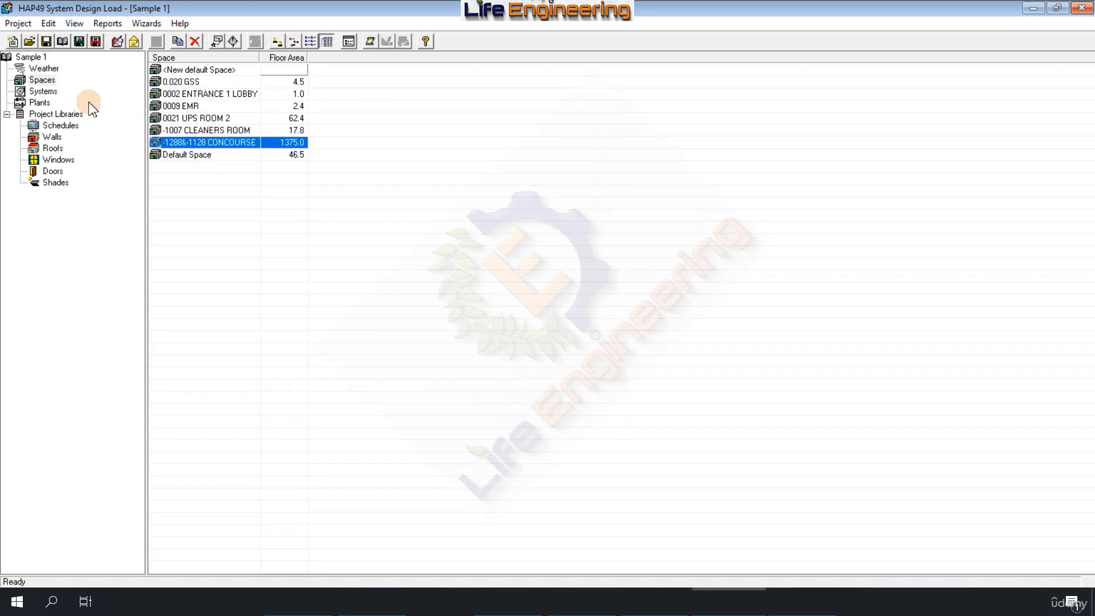
Step: Check which spaces are assigned to Zone 1 of the AHU-CL-01&02_FOH-CONCOURSE air system without changing it
{"action": "left_click", "coordinate": [43, 91]}
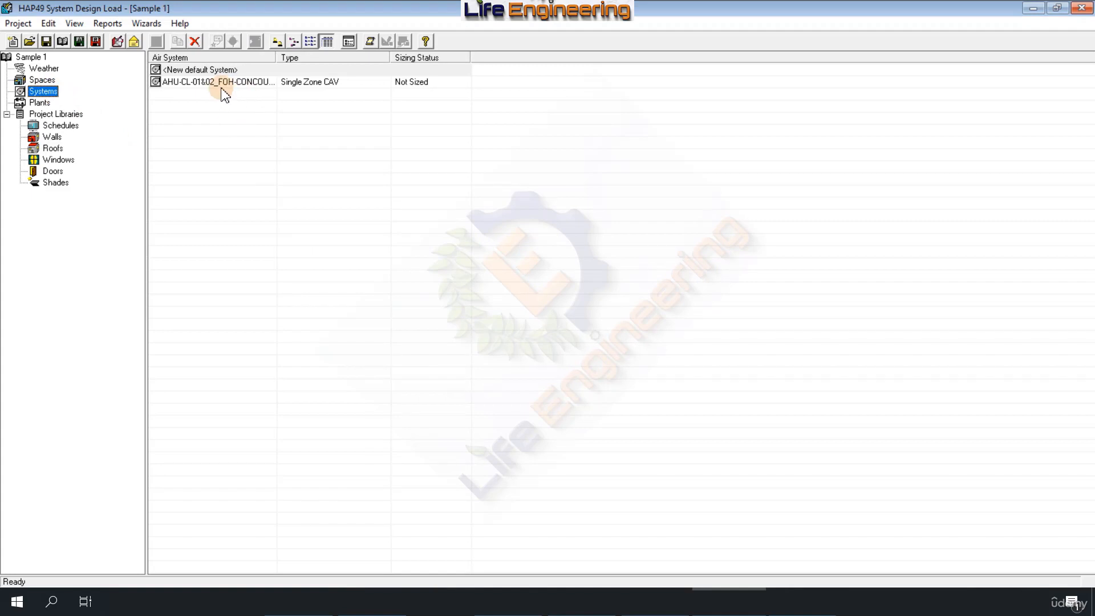
{"action": "double_click", "coordinate": [205, 84]}
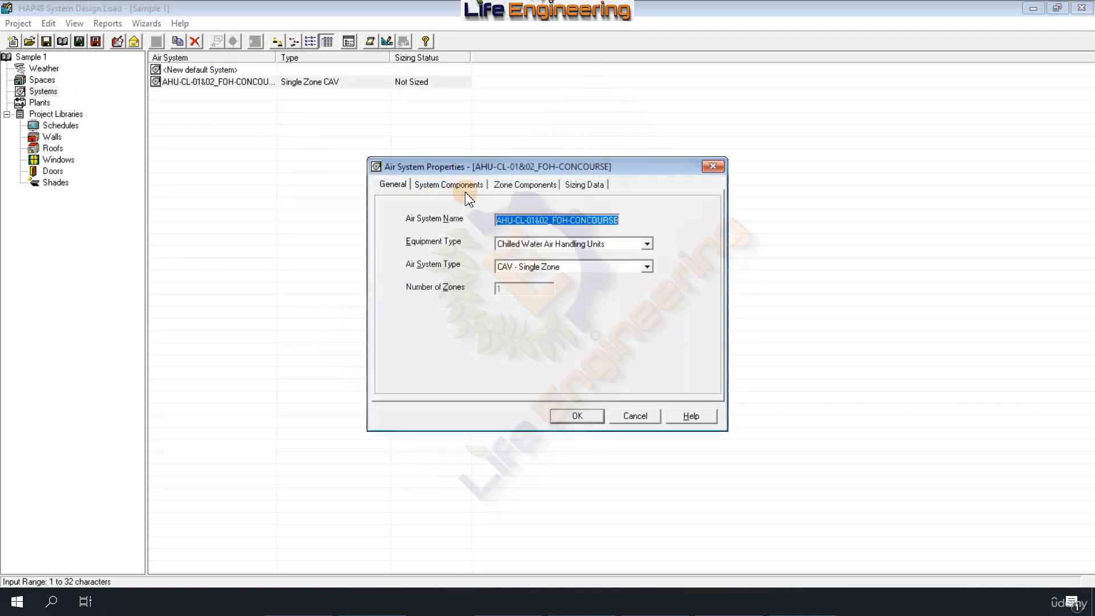
{"action": "left_click", "coordinate": [503, 190]}
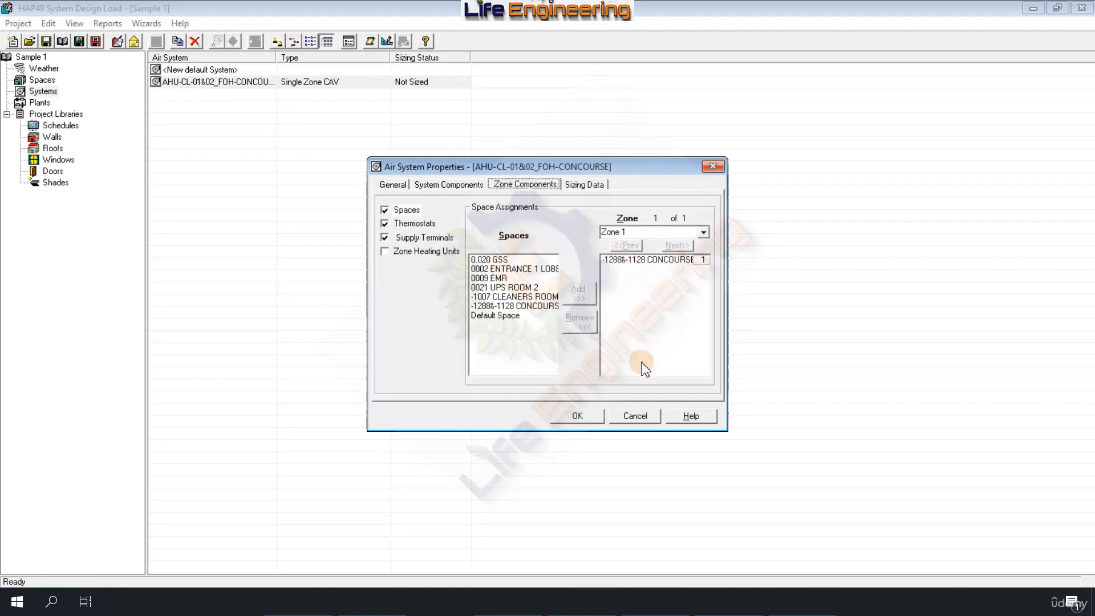
{"action": "left_click", "coordinate": [640, 416]}
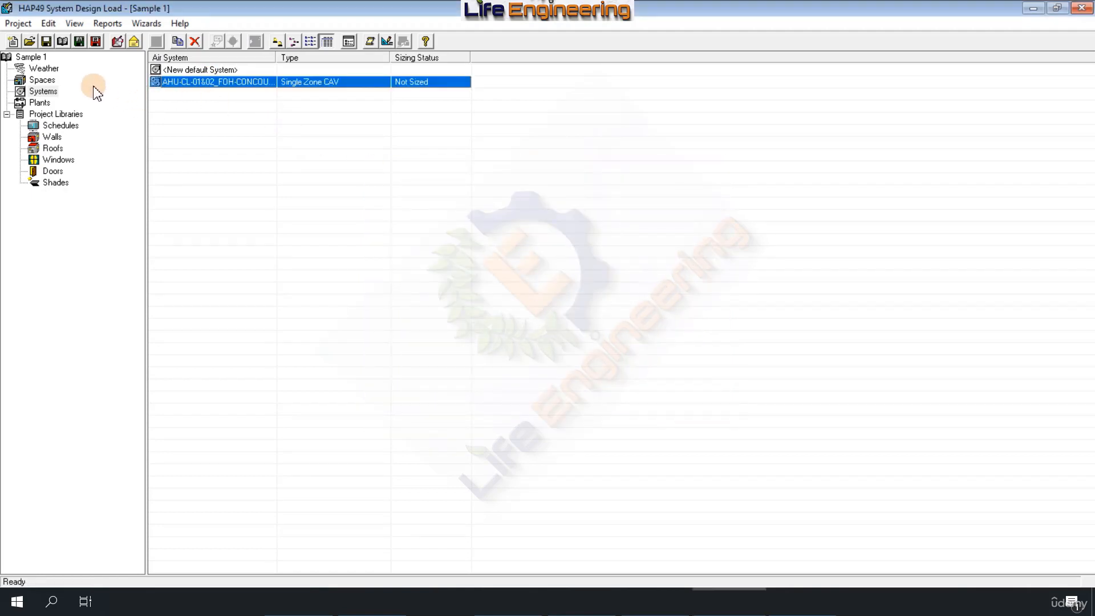
Step: Review the project's spaces and its wall, roof, window and door libraries
{"action": "left_click", "coordinate": [42, 80]}
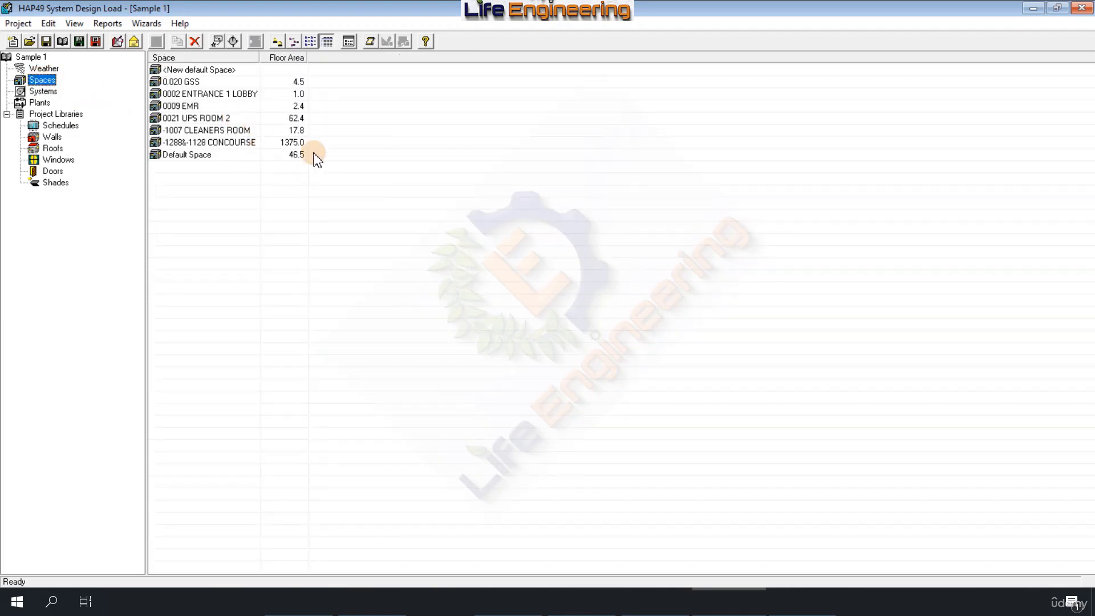
{"action": "left_click", "coordinate": [53, 138]}
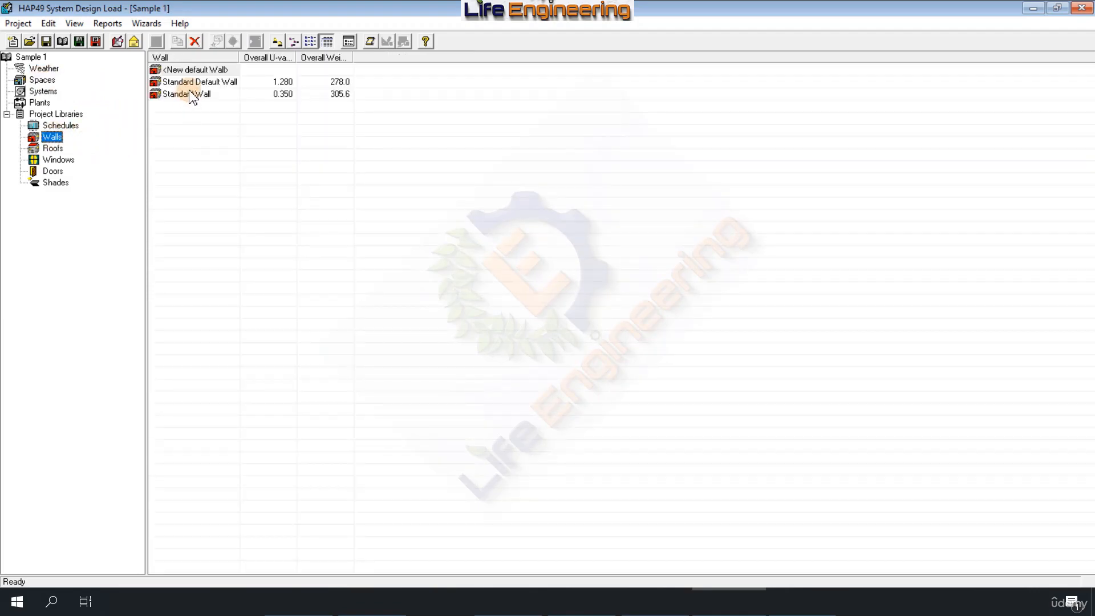
{"action": "left_click", "coordinate": [51, 149]}
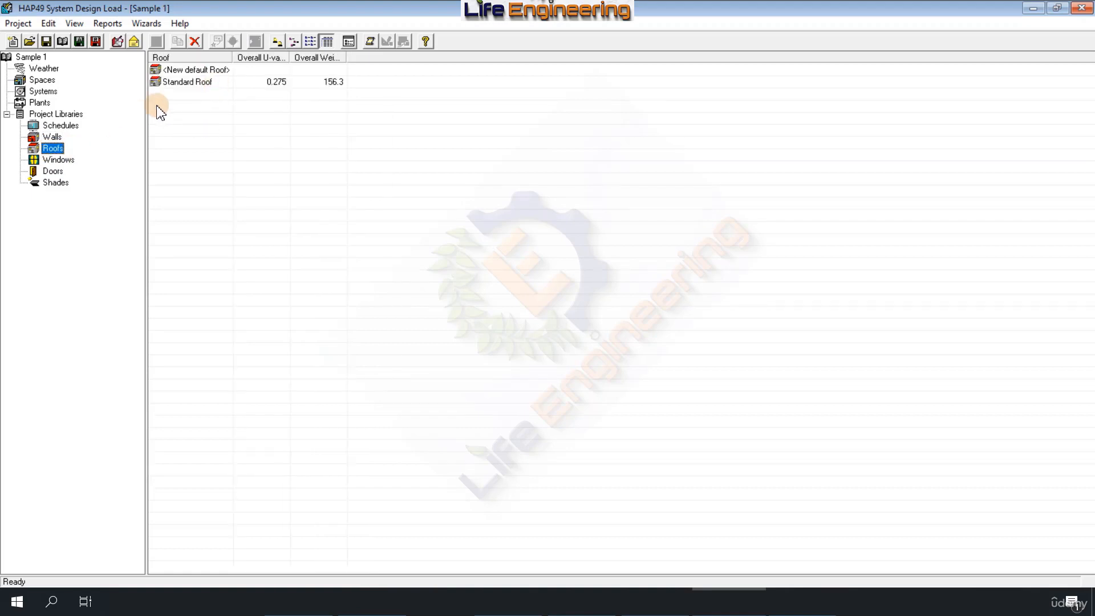
{"action": "left_click", "coordinate": [44, 161]}
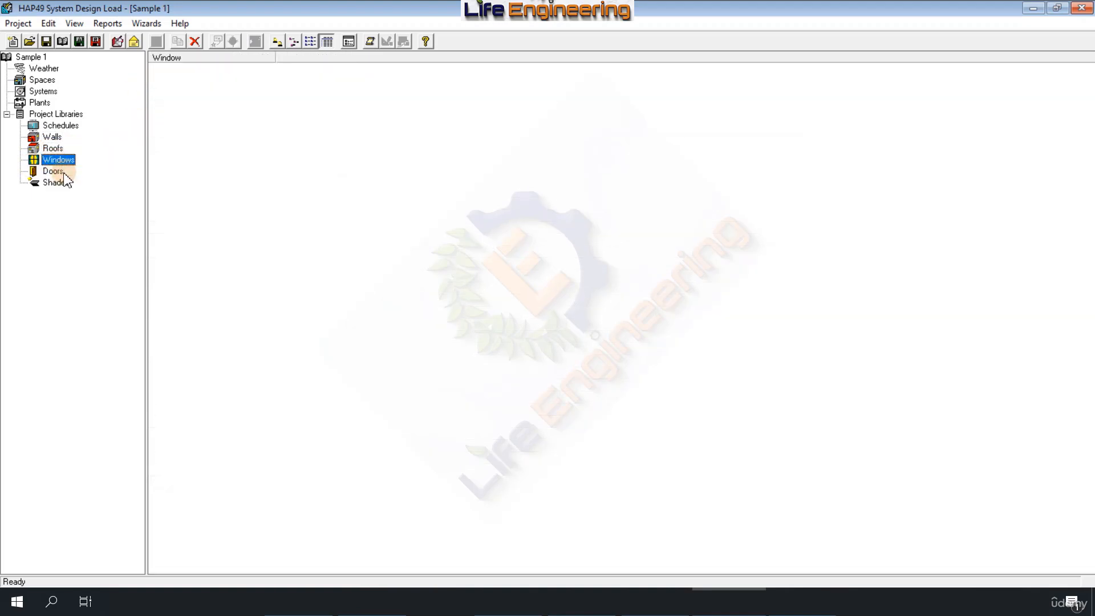
{"action": "left_click", "coordinate": [59, 173]}
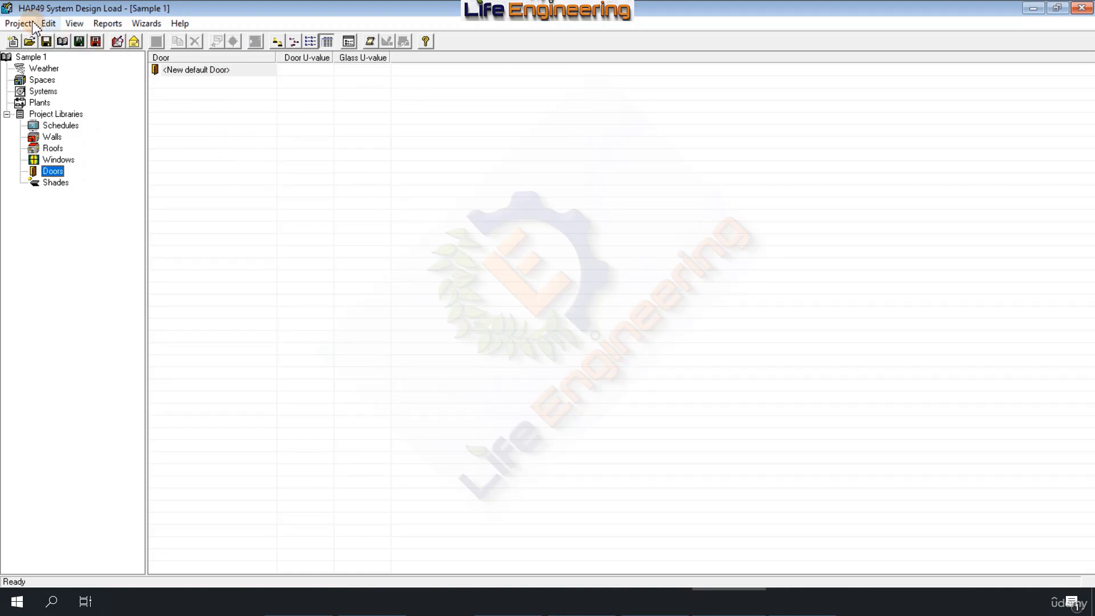
Step: Start a gbXML import of ExerciseFacility.xml and cancel it at the choice between replacing existing data and creating new items
{"action": "left_click", "coordinate": [18, 24]}
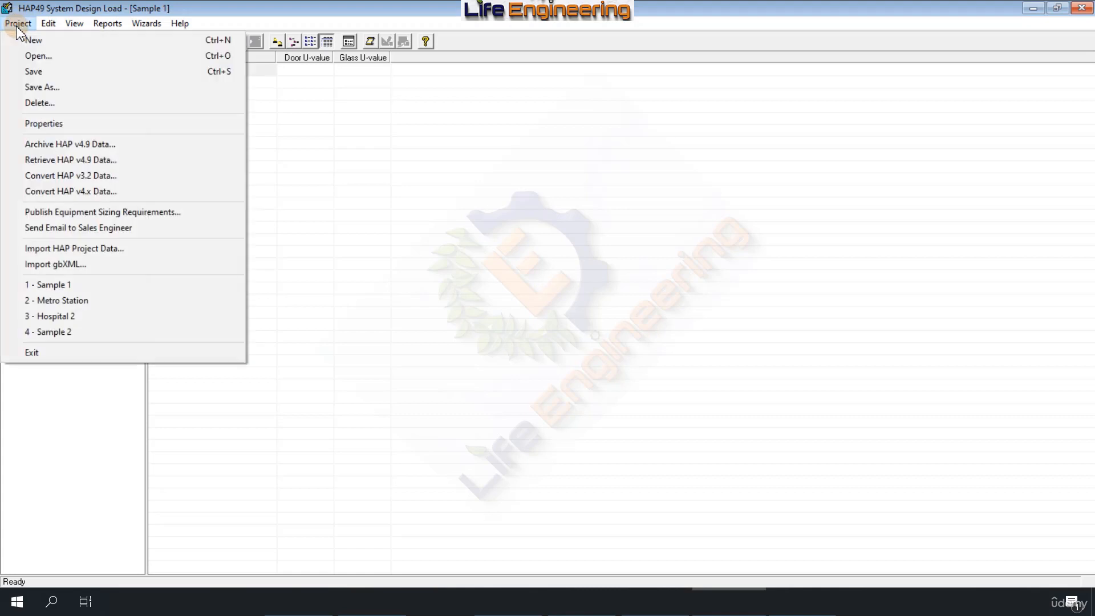
{"action": "left_click", "coordinate": [78, 266]}
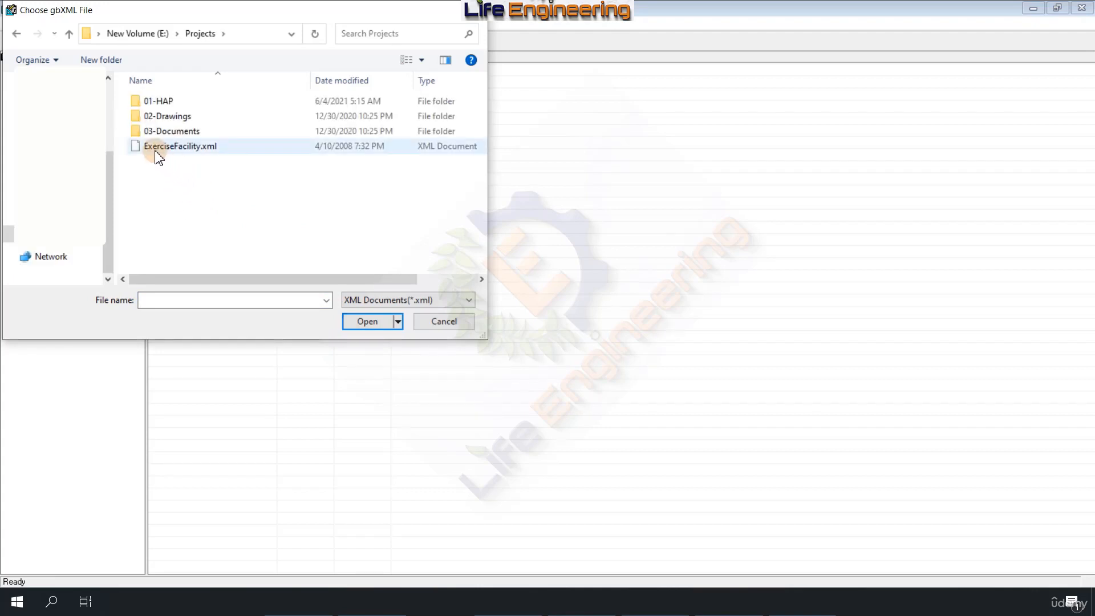
{"action": "double_click", "coordinate": [156, 149]}
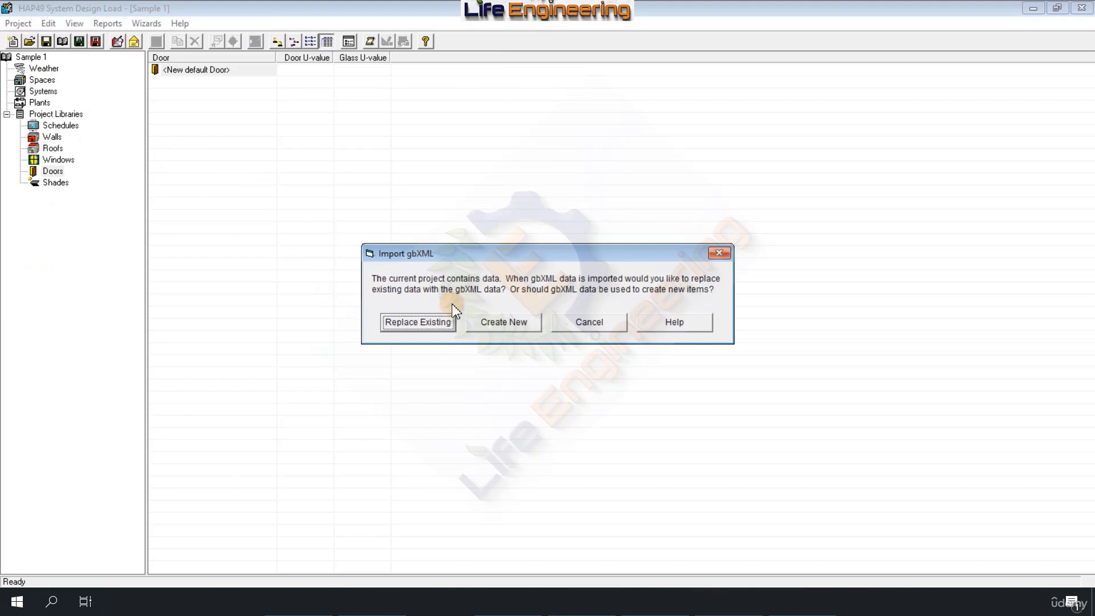
{"action": "left_click", "coordinate": [582, 323]}
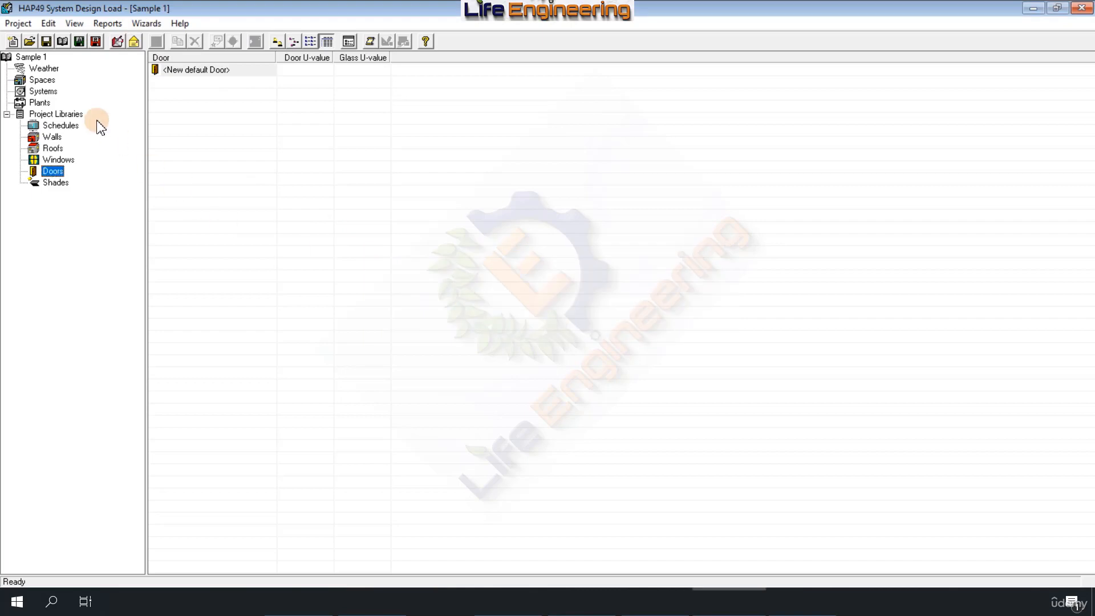
{"action": "left_click", "coordinate": [16, 25]}
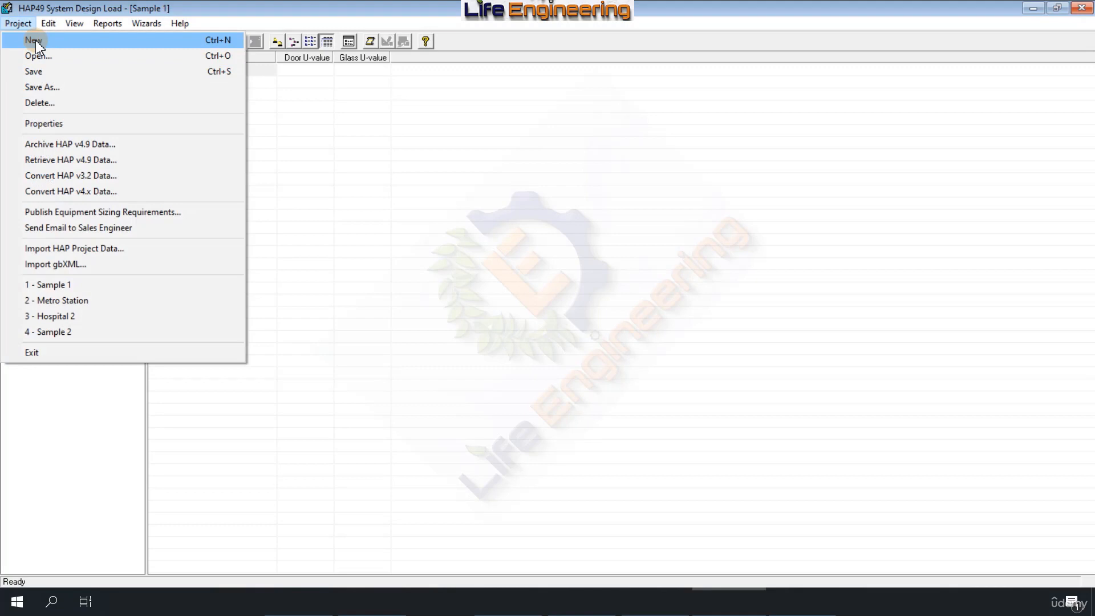
Step: Start a new project, saving the changes to Sample 1 and accepting the default project preferences
{"action": "left_click", "coordinate": [35, 40]}
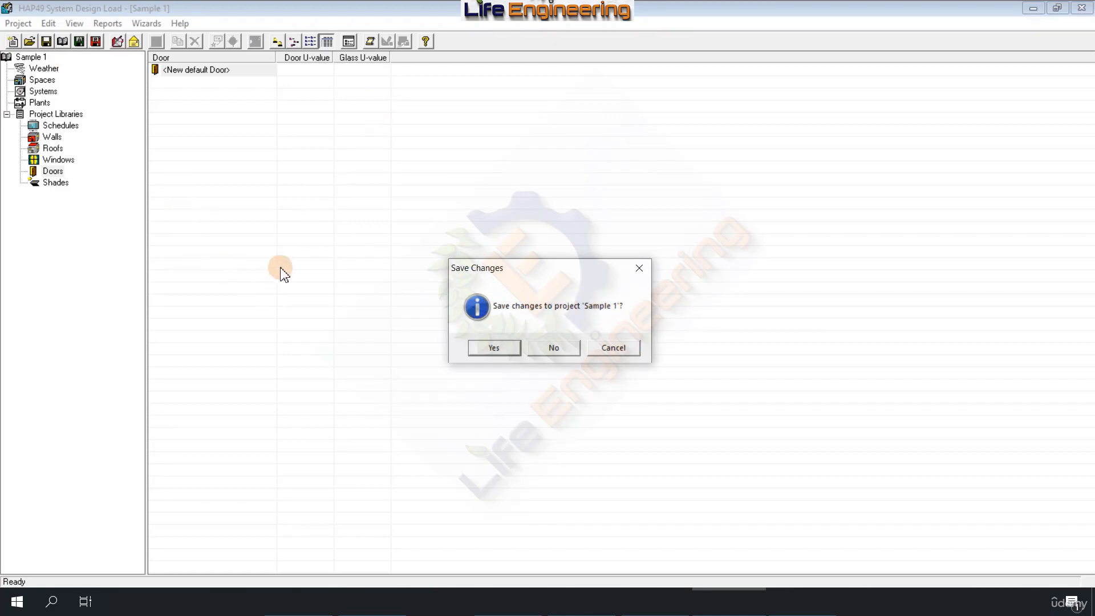
{"action": "left_click", "coordinate": [494, 348]}
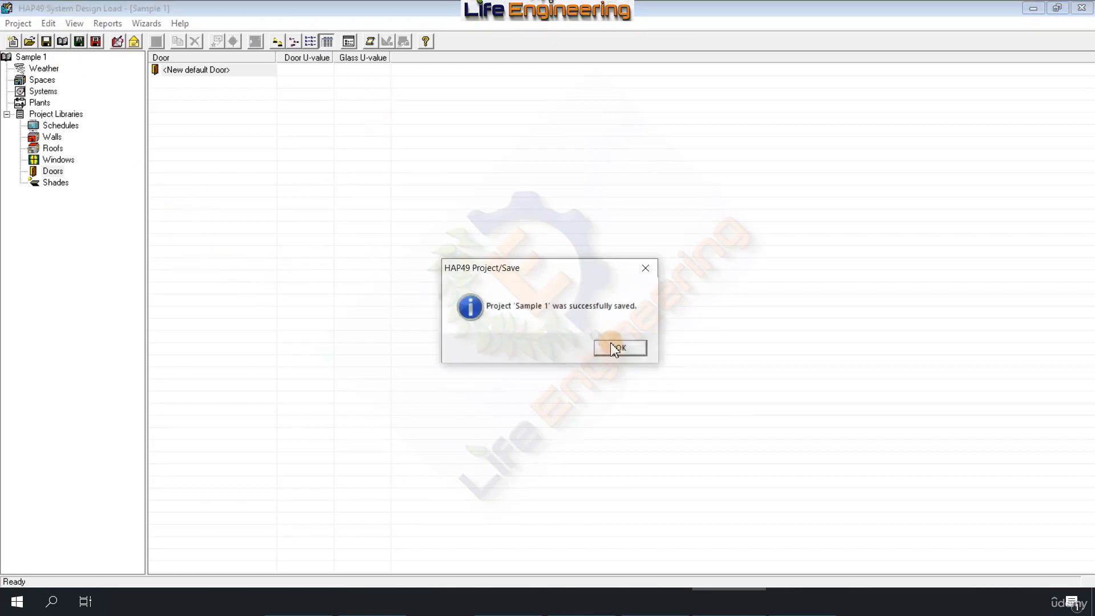
{"action": "left_click", "coordinate": [615, 348]}
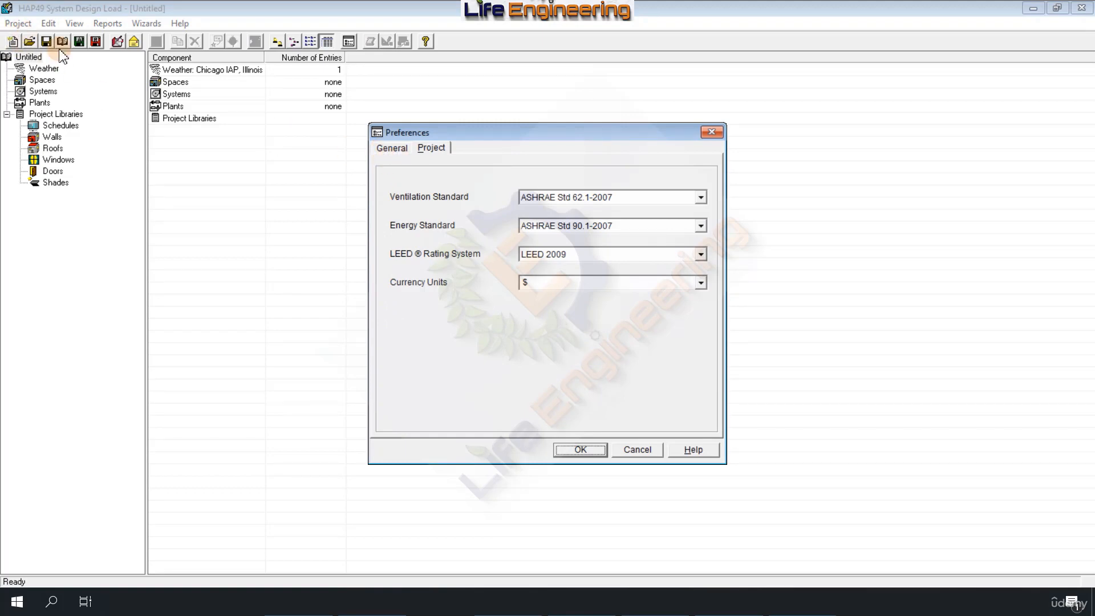
{"action": "left_click", "coordinate": [579, 449]}
Step: Import the gbXML file ExerciseFacility.xml into the untitled project and display its gbXML Translation Report
{"action": "left_click", "coordinate": [17, 22]}
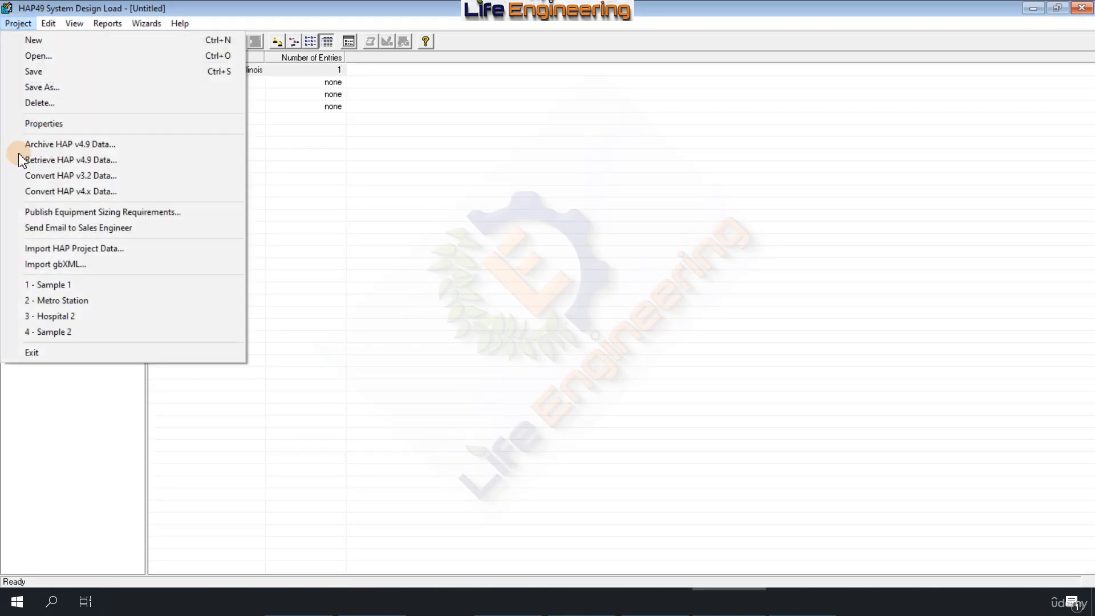
{"action": "left_click", "coordinate": [57, 264]}
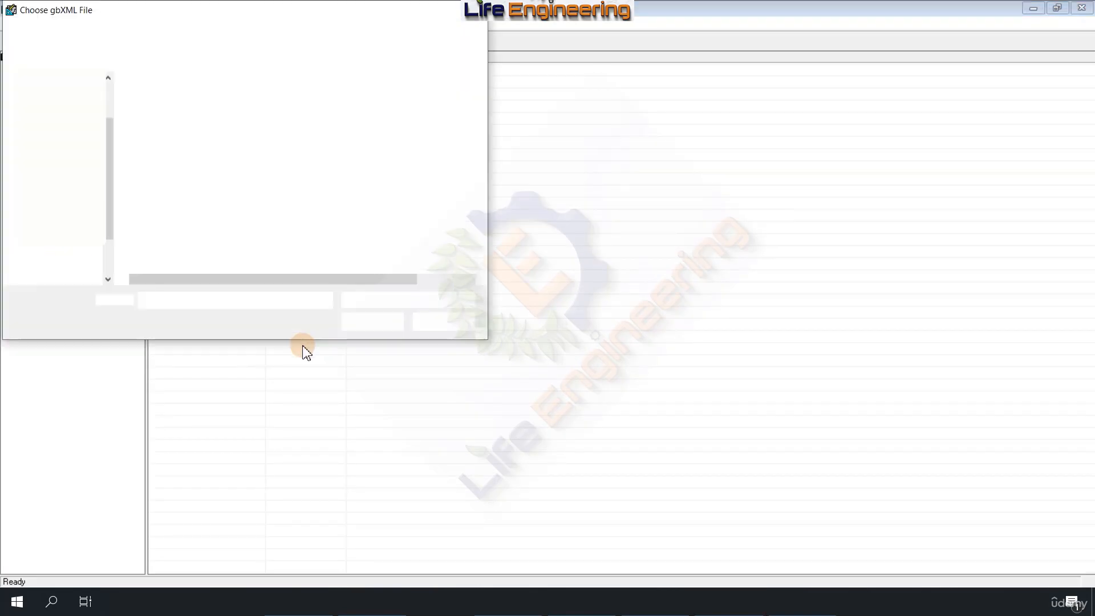
{"action": "double_click", "coordinate": [161, 147]}
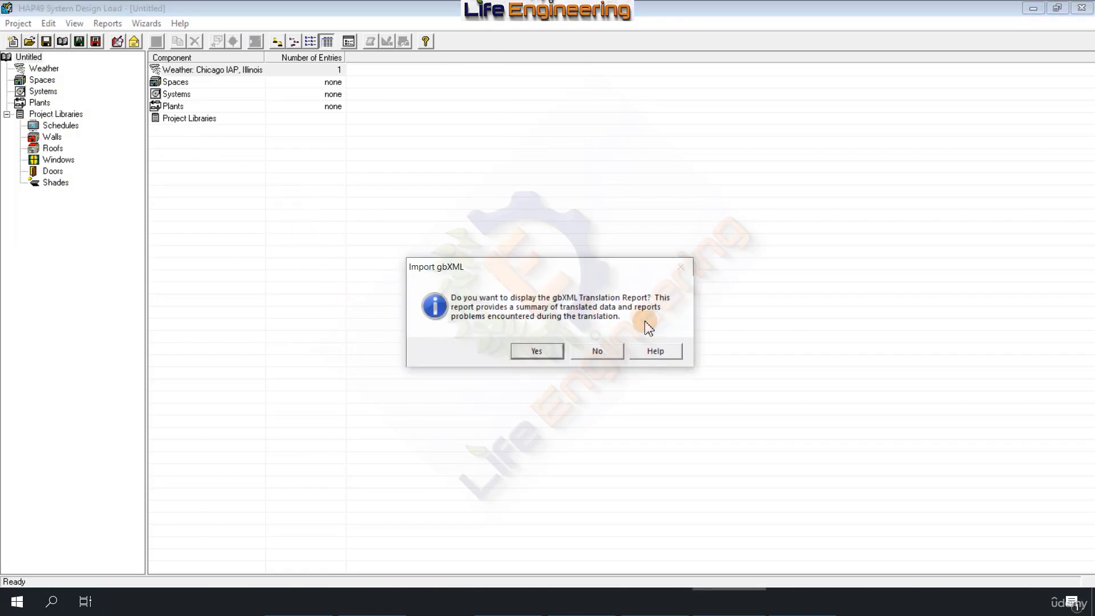
{"action": "left_click", "coordinate": [533, 350]}
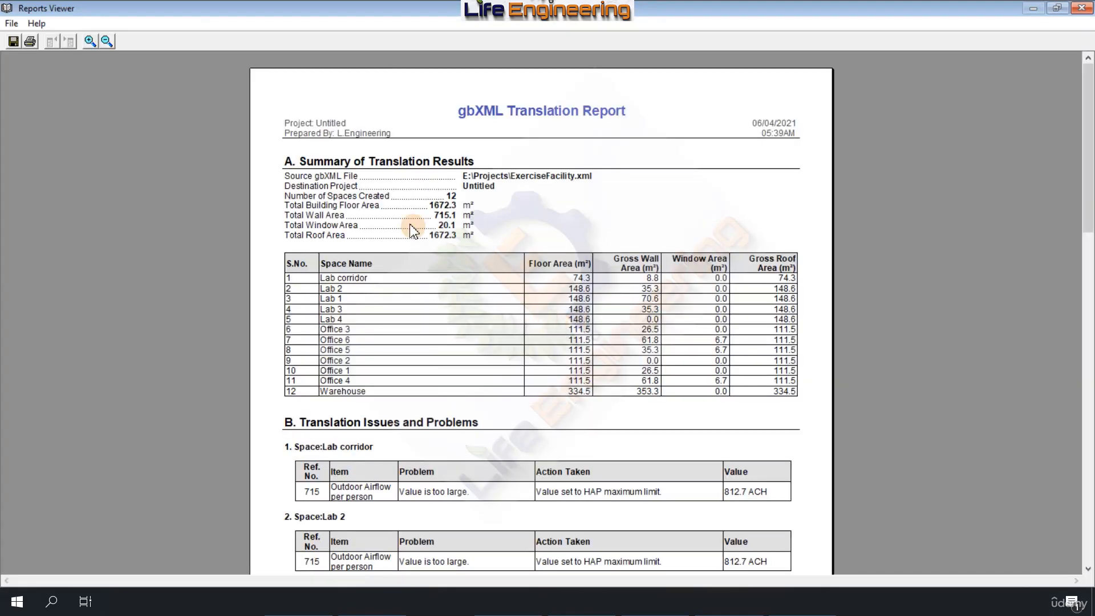
Step: Examine the translation report's space summary table and its list of translation issues and problems, and close the report
{"action": "left_click_drag", "start_coordinate": [350, 279], "coordinate": [352, 404]}
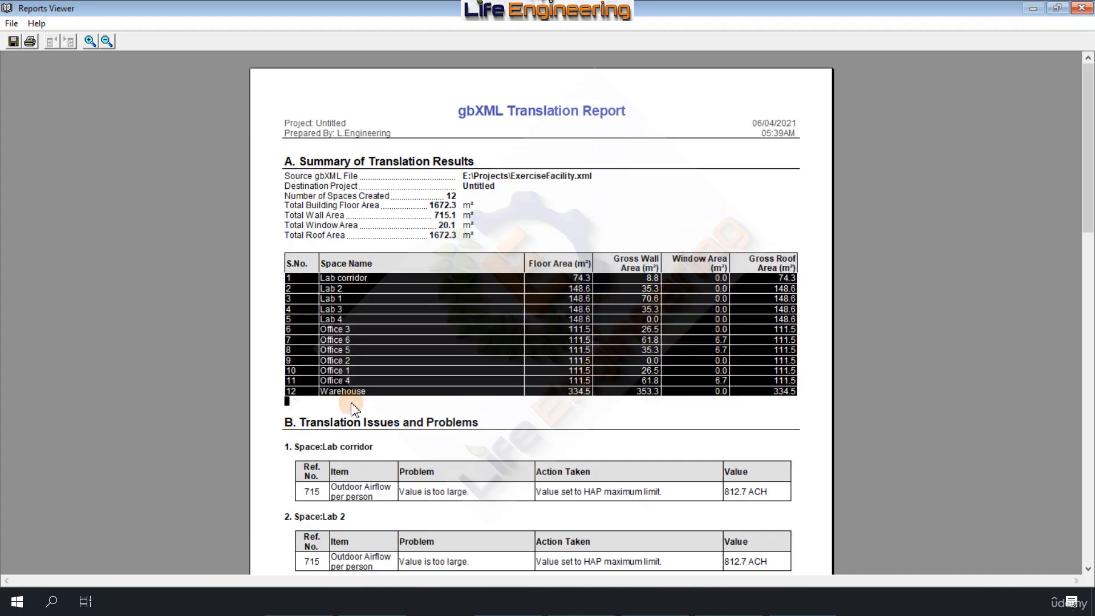
{"action": "scroll", "coordinate": [402, 238], "scroll_direction": "down", "scroll_amount": 3}
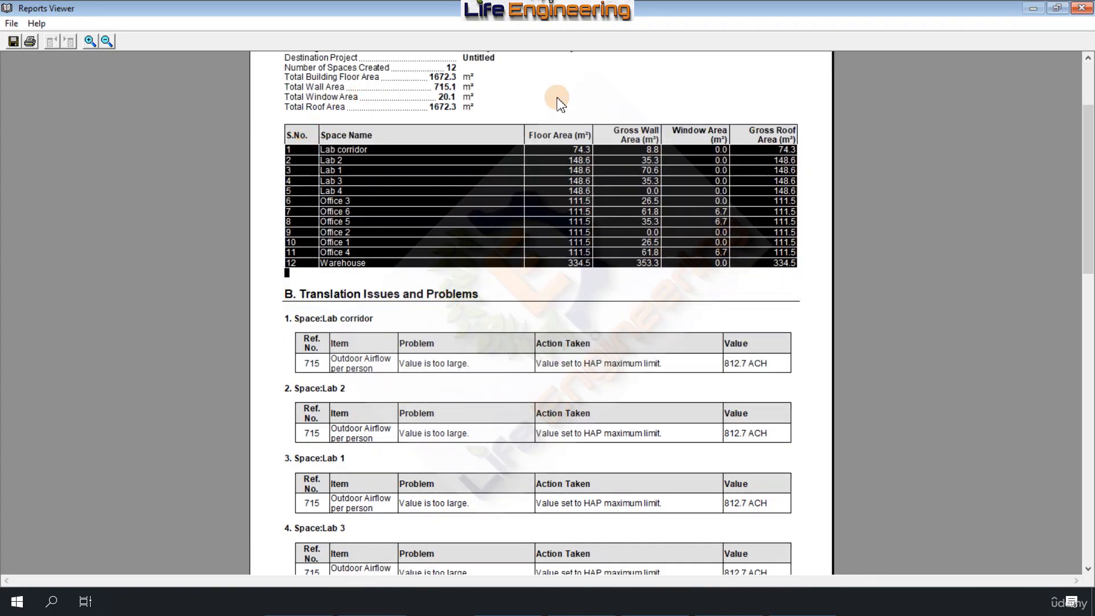
{"action": "scroll", "coordinate": [542, 293], "scroll_direction": "down", "scroll_amount": 2}
{"action": "left_click", "coordinate": [504, 315]}
{"action": "left_click", "coordinate": [483, 251]}
{"action": "scroll", "coordinate": [483, 249], "scroll_direction": "down", "scroll_amount": 1}
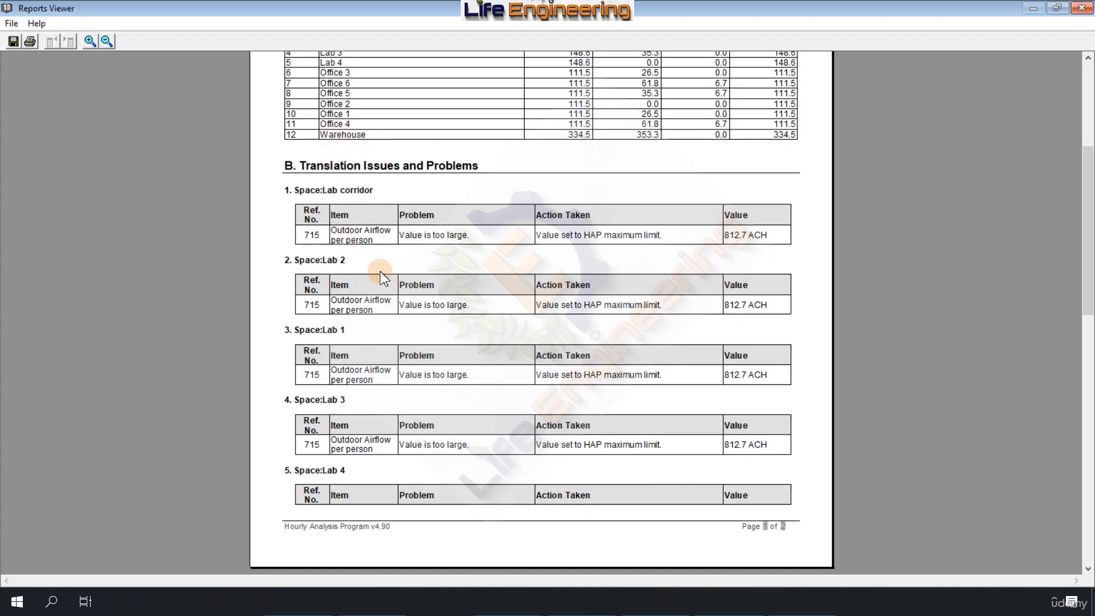
{"action": "scroll", "coordinate": [374, 343], "scroll_direction": "down", "scroll_amount": 5}
{"action": "scroll", "coordinate": [374, 343], "scroll_direction": "down", "scroll_amount": 7}
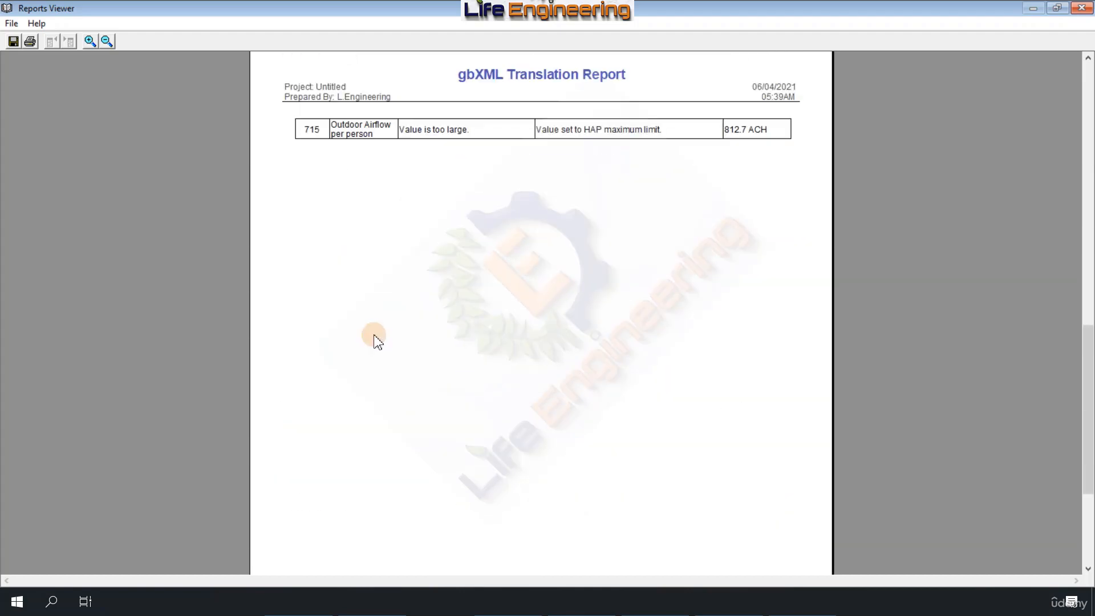
{"action": "left_click", "coordinate": [1082, 8]}
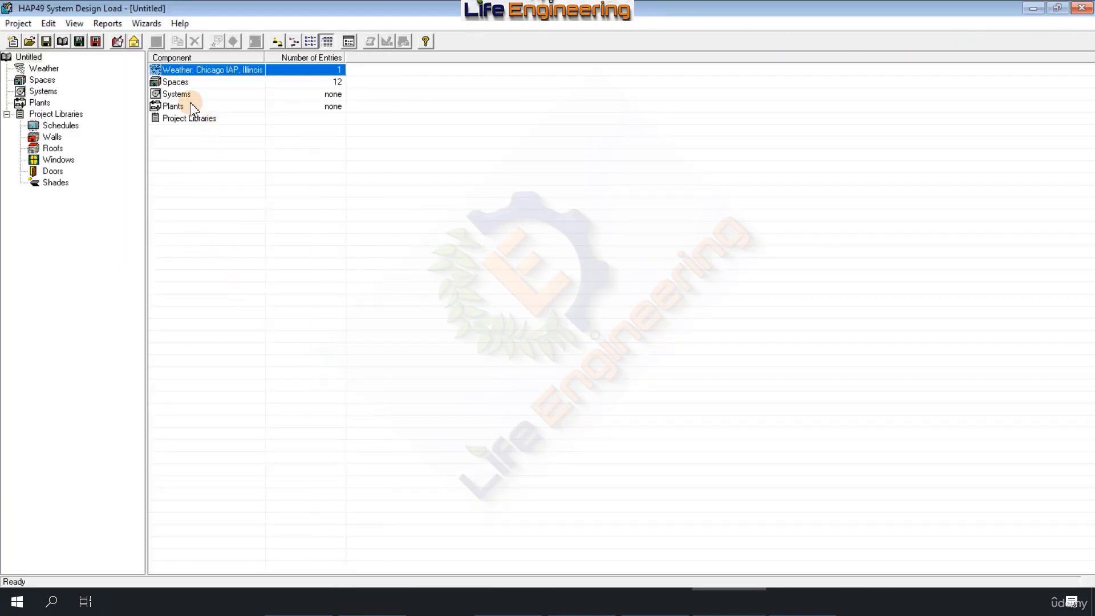
Step: Inspect the imported Lab 1 space's general, internals, walls, roofs, infiltration and floors data without changing it
{"action": "double_click", "coordinate": [182, 83]}
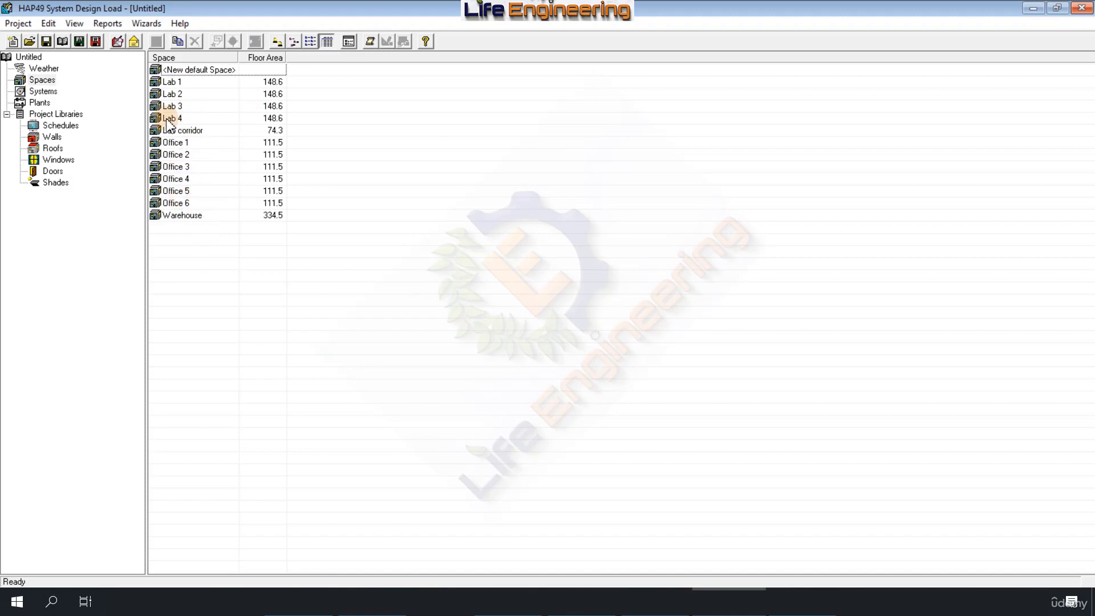
{"action": "double_click", "coordinate": [171, 83]}
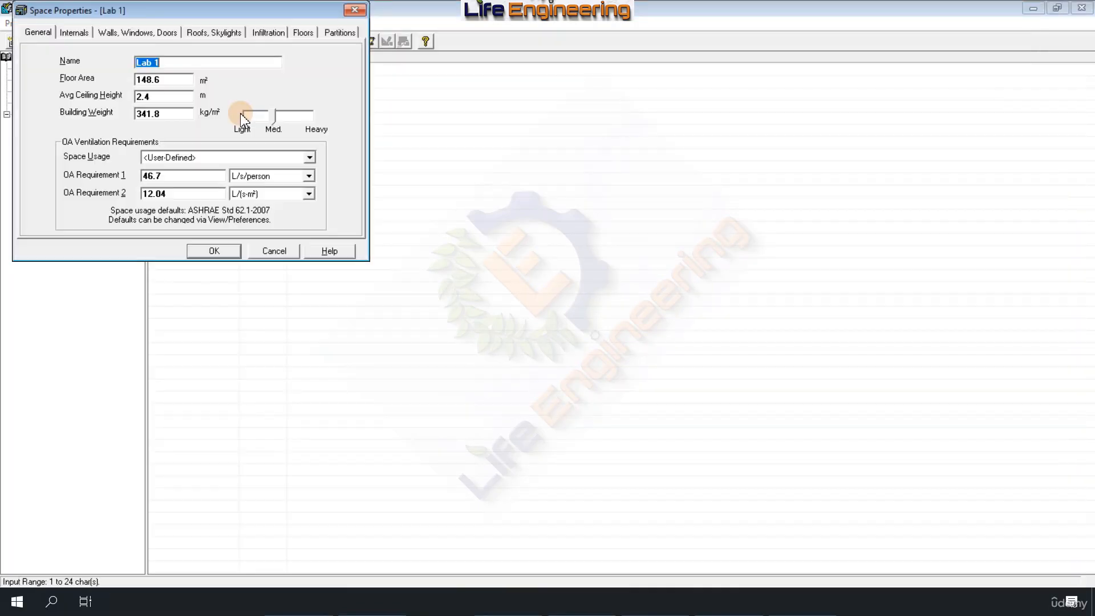
{"action": "left_click_drag", "start_coordinate": [171, 20], "coordinate": [257, 78]}
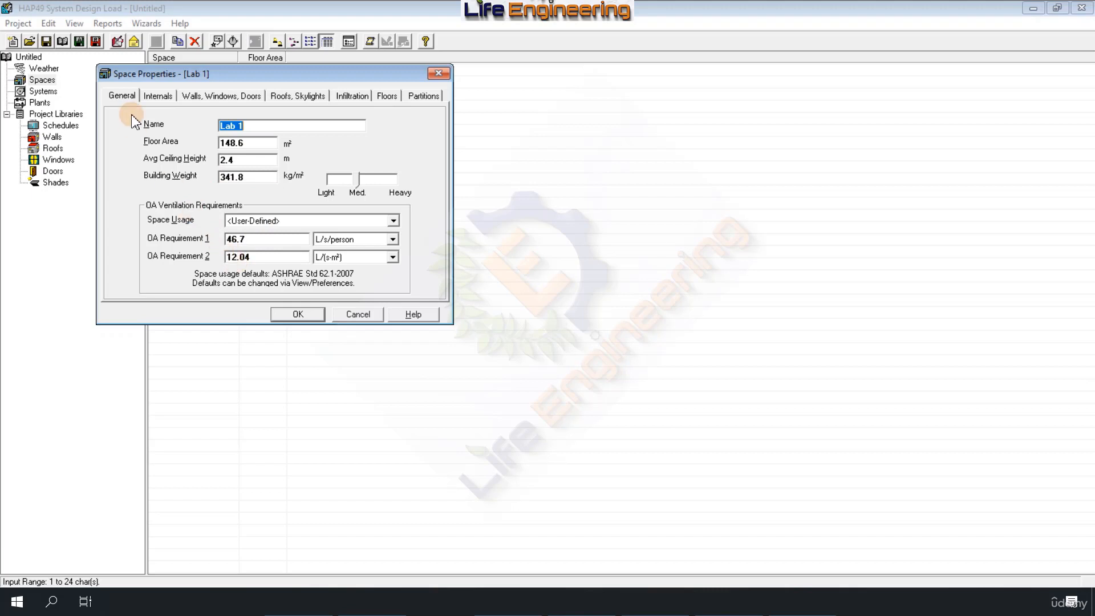
{"action": "left_click", "coordinate": [157, 97]}
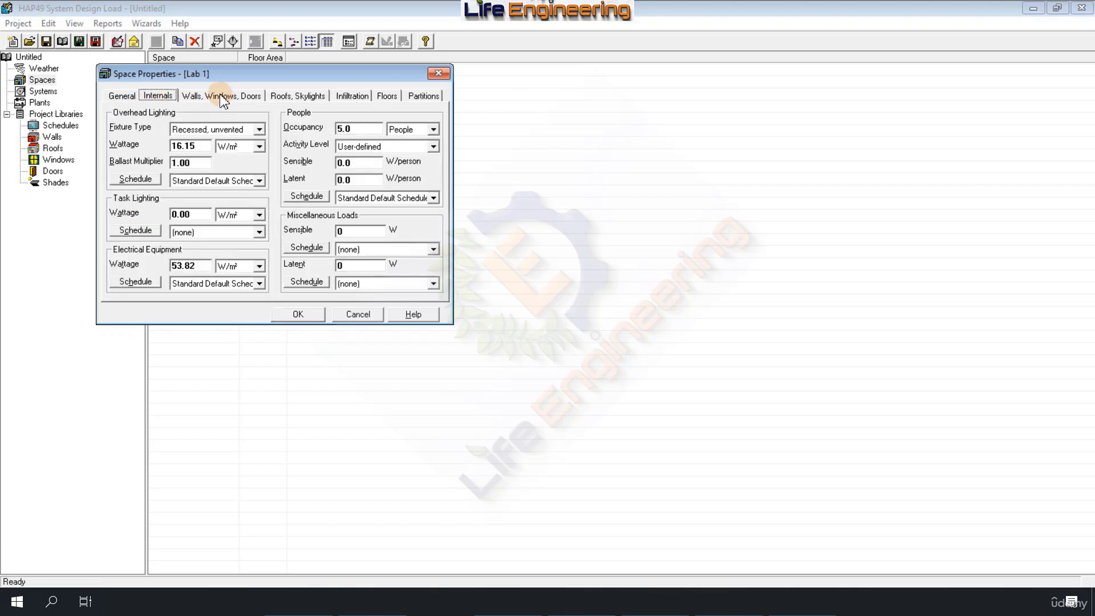
{"action": "left_click", "coordinate": [219, 95]}
{"action": "left_click", "coordinate": [283, 96]}
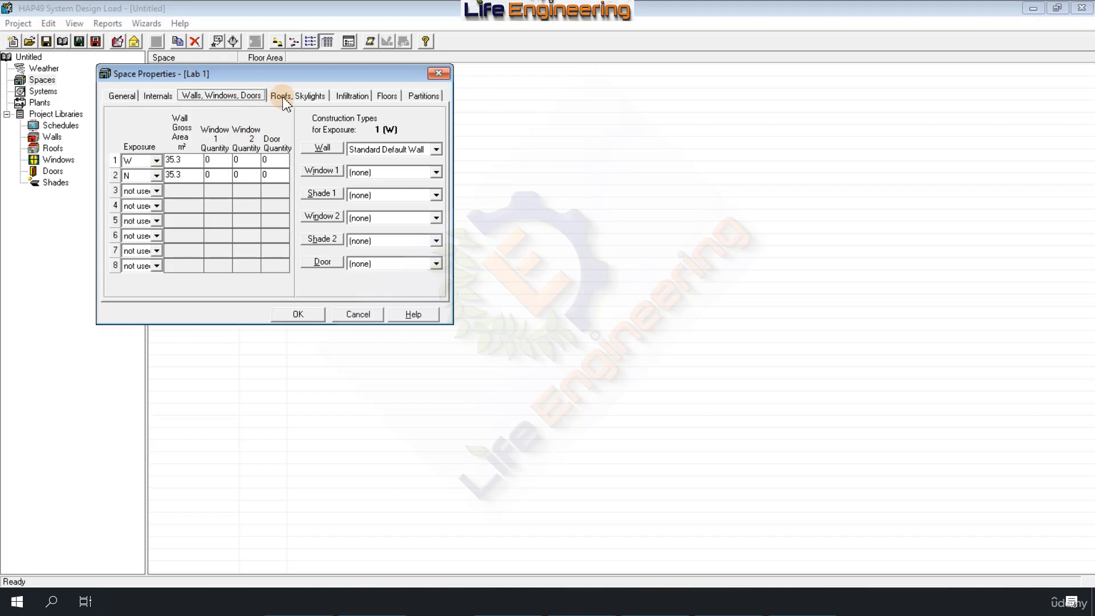
{"action": "left_click", "coordinate": [350, 96]}
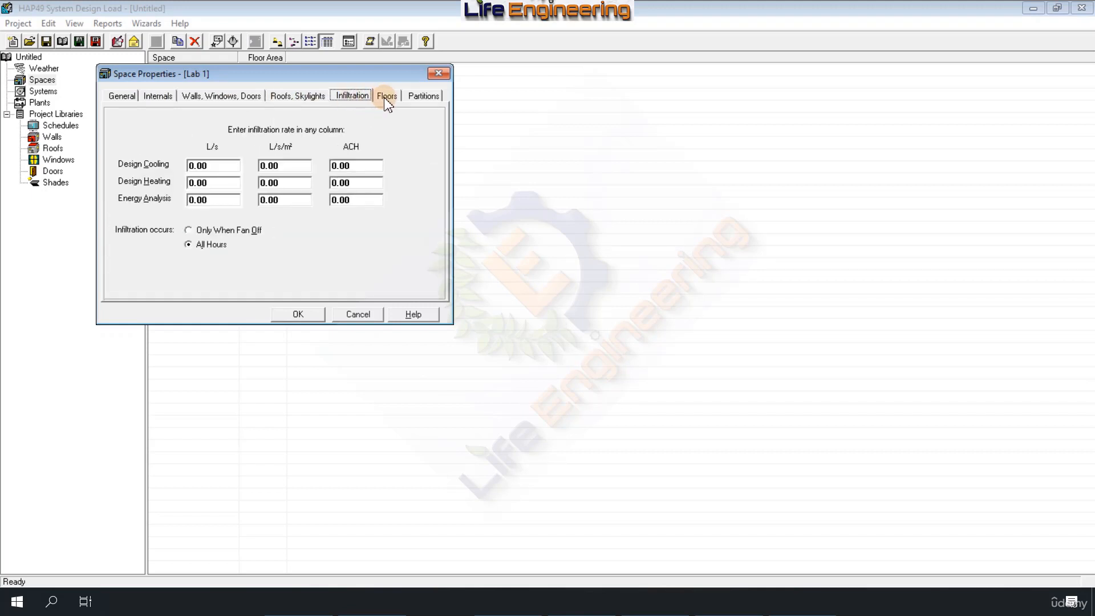
{"action": "left_click", "coordinate": [387, 96]}
{"action": "left_click", "coordinate": [302, 315]}
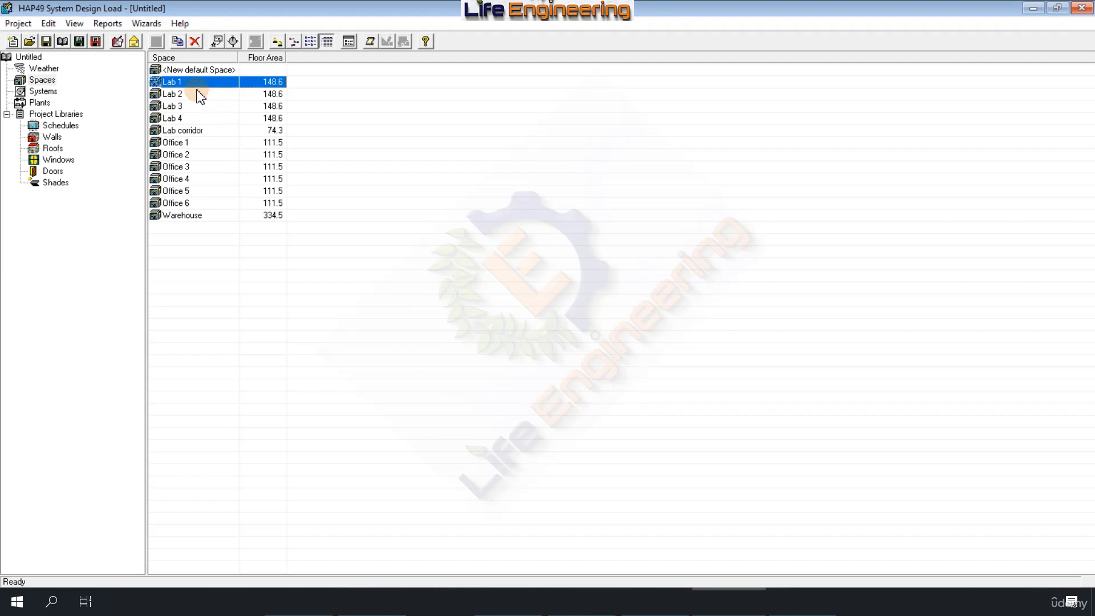
Step: Generate the input data report for viewing for all imported spaces, from Lab 1 through Warehouse
{"action": "left_click", "coordinate": [173, 107]}
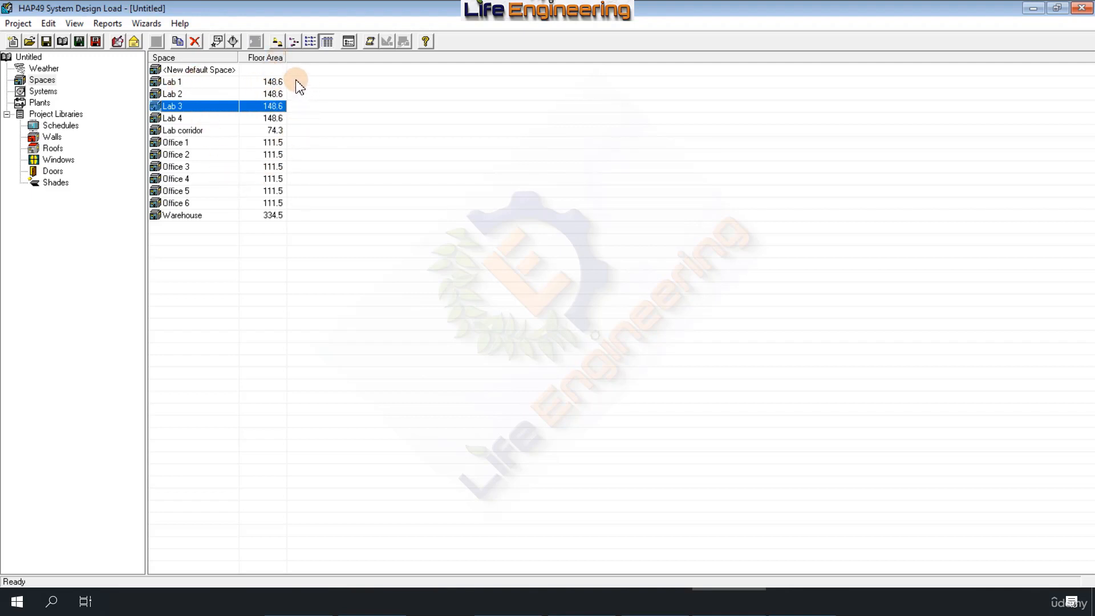
{"action": "left_click_drag", "start_coordinate": [293, 81], "coordinate": [180, 221]}
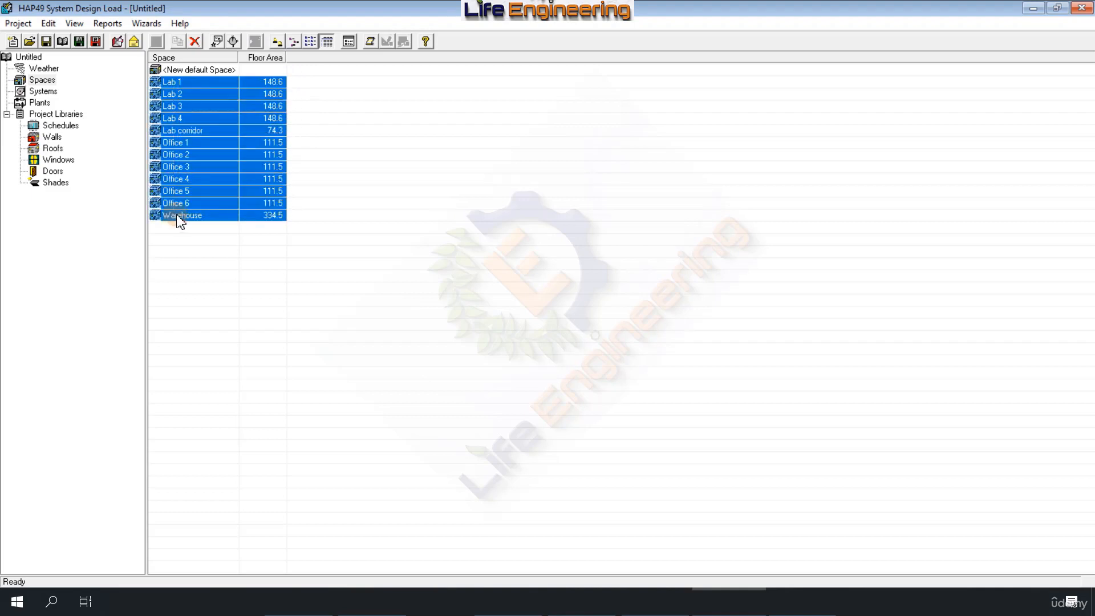
{"action": "right_click", "coordinate": [190, 143]}
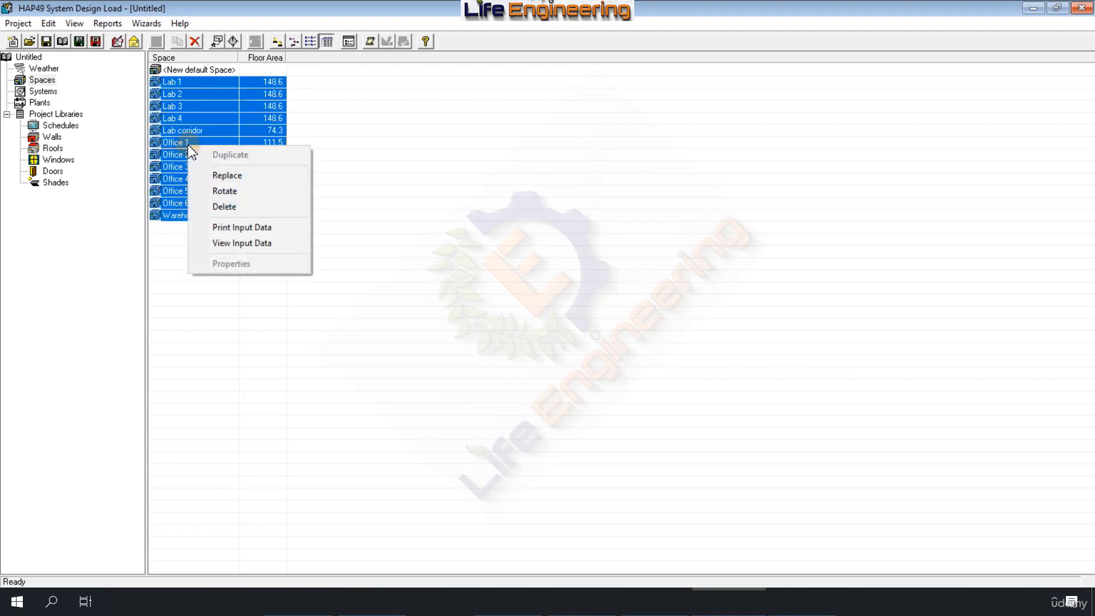
{"action": "left_click", "coordinate": [232, 244]}
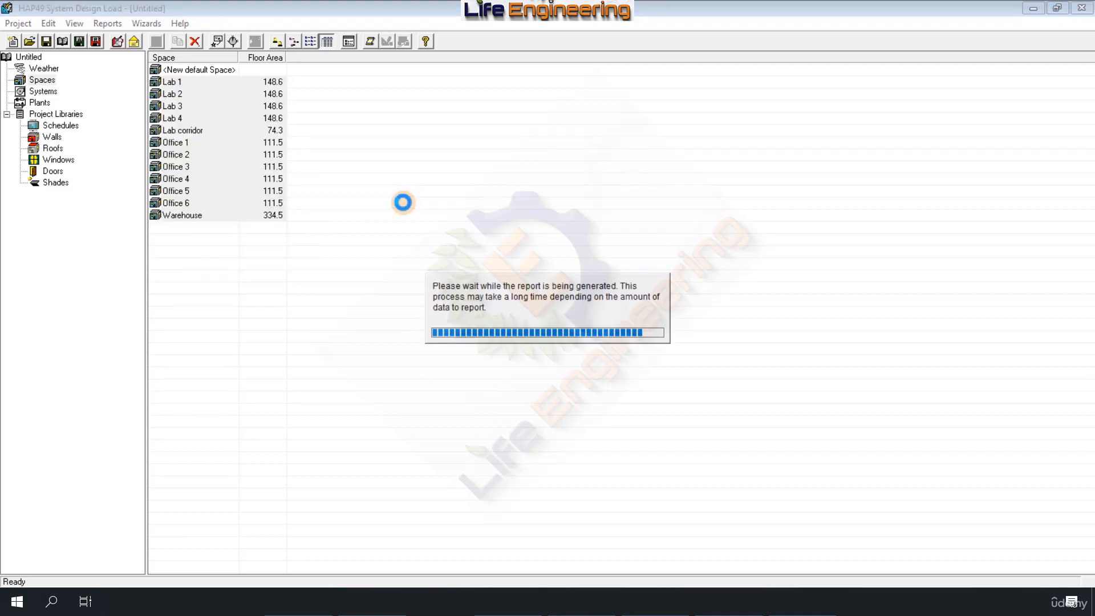
Step: Examine the Lab 1 and Lab 2 entries in the Space Input Data report, including lighting, occupancy and wall areas, and close it
{"action": "scroll", "coordinate": [517, 269], "scroll_direction": "down", "scroll_amount": 2}
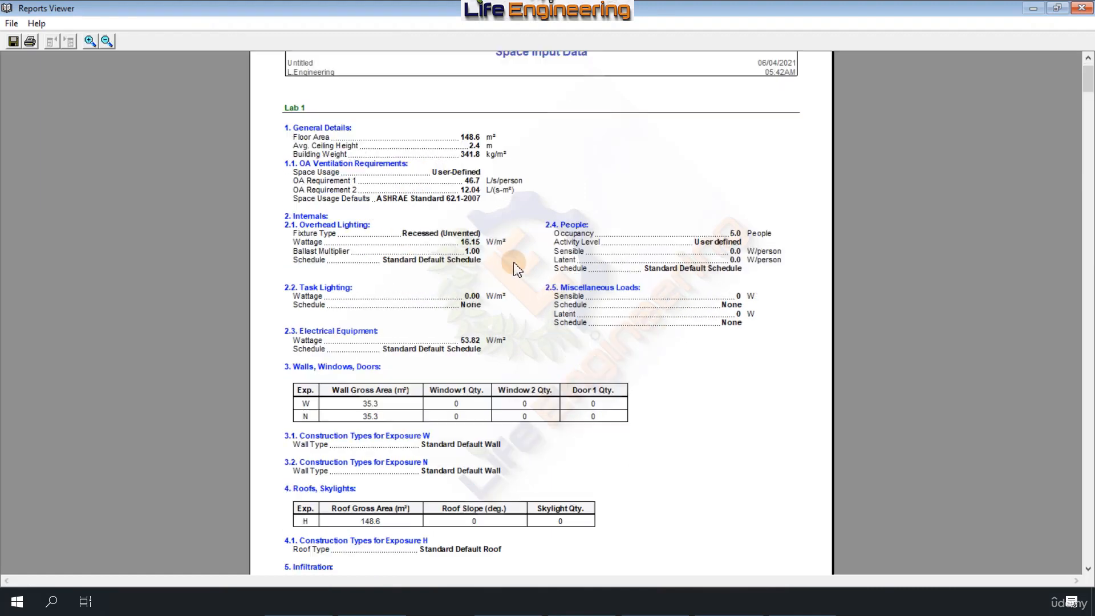
{"action": "scroll", "coordinate": [479, 257], "scroll_direction": "down", "scroll_amount": 2}
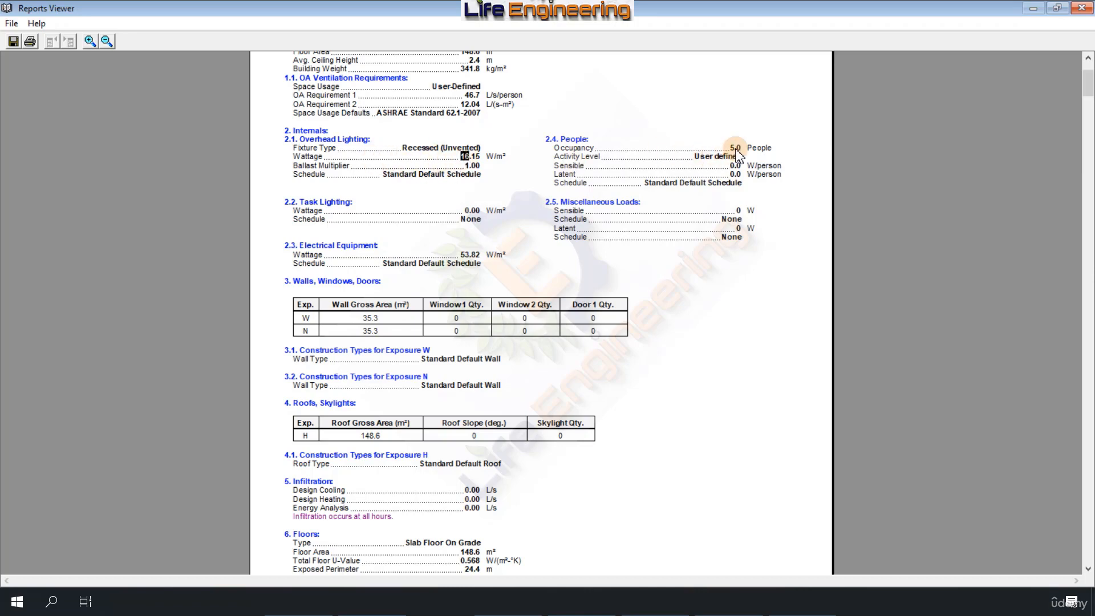
{"action": "left_click_drag", "start_coordinate": [736, 147], "coordinate": [744, 157]}
{"action": "left_click", "coordinate": [478, 224]}
{"action": "scroll", "coordinate": [434, 348], "scroll_direction": "up", "scroll_amount": 2}
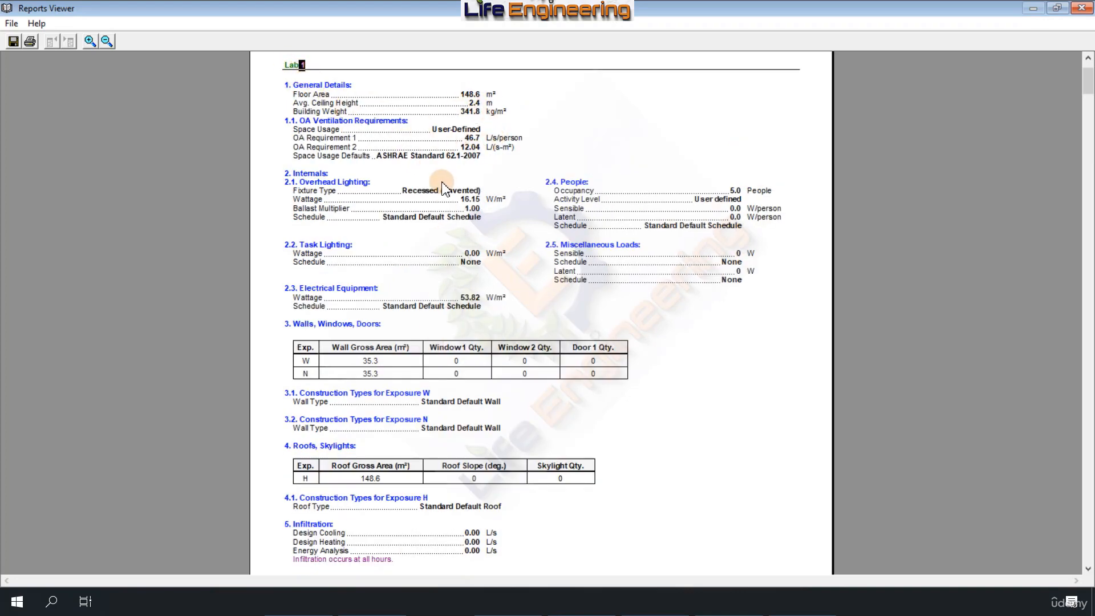
{"action": "scroll", "coordinate": [399, 308], "scroll_direction": "down", "scroll_amount": 3}
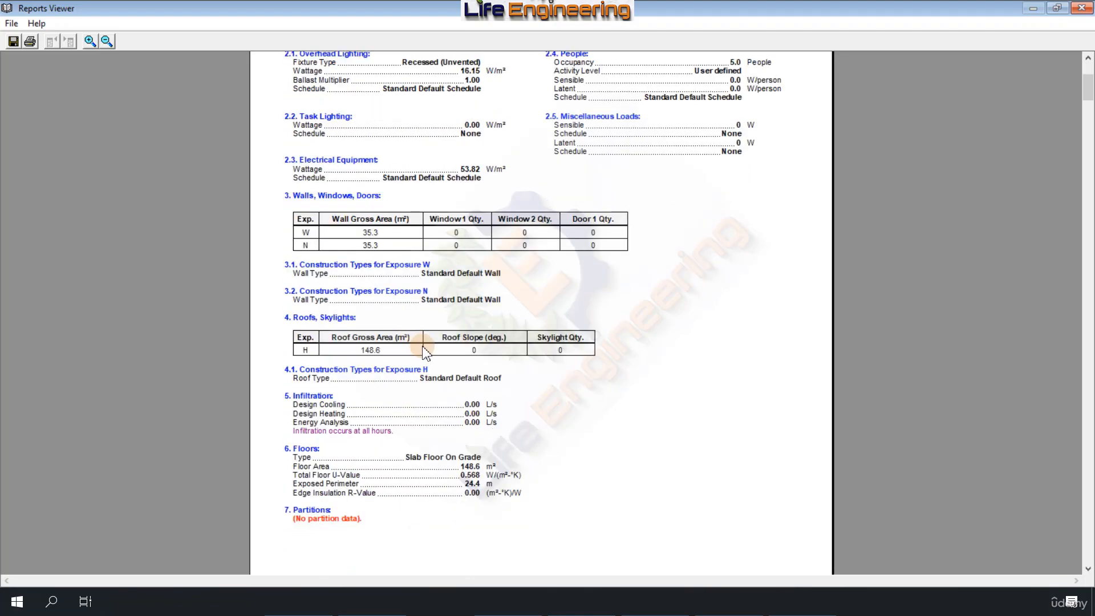
{"action": "scroll", "coordinate": [425, 352], "scroll_direction": "down", "scroll_amount": 14}
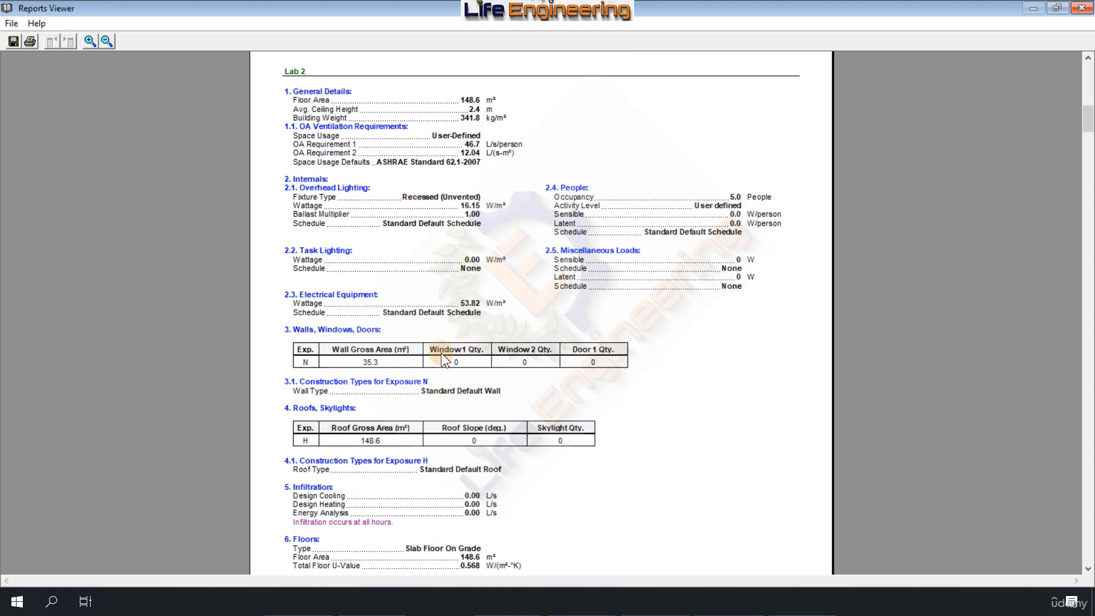
{"action": "left_click_drag", "start_coordinate": [461, 99], "coordinate": [487, 118]}
{"action": "left_click_drag", "start_coordinate": [374, 362], "coordinate": [362, 362]}
{"action": "left_click", "coordinate": [1081, 10]}
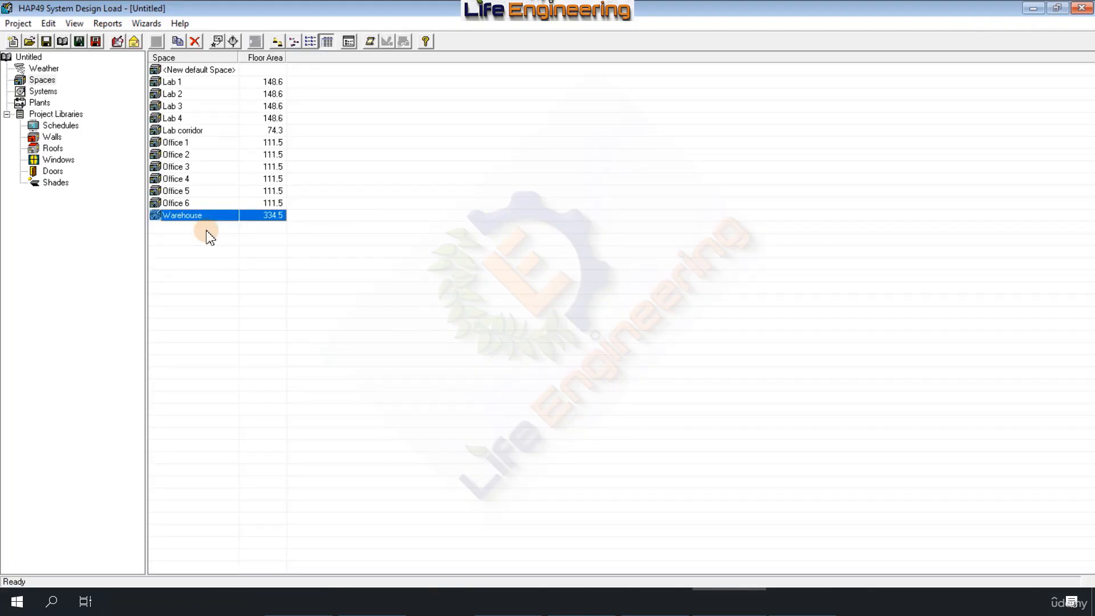
Step: Check the Lab 1 space properties once more, close them without edits, and select Office 4 in the spaces list
{"action": "left_click", "coordinate": [174, 83]}
{"action": "double_click", "coordinate": [172, 83]}
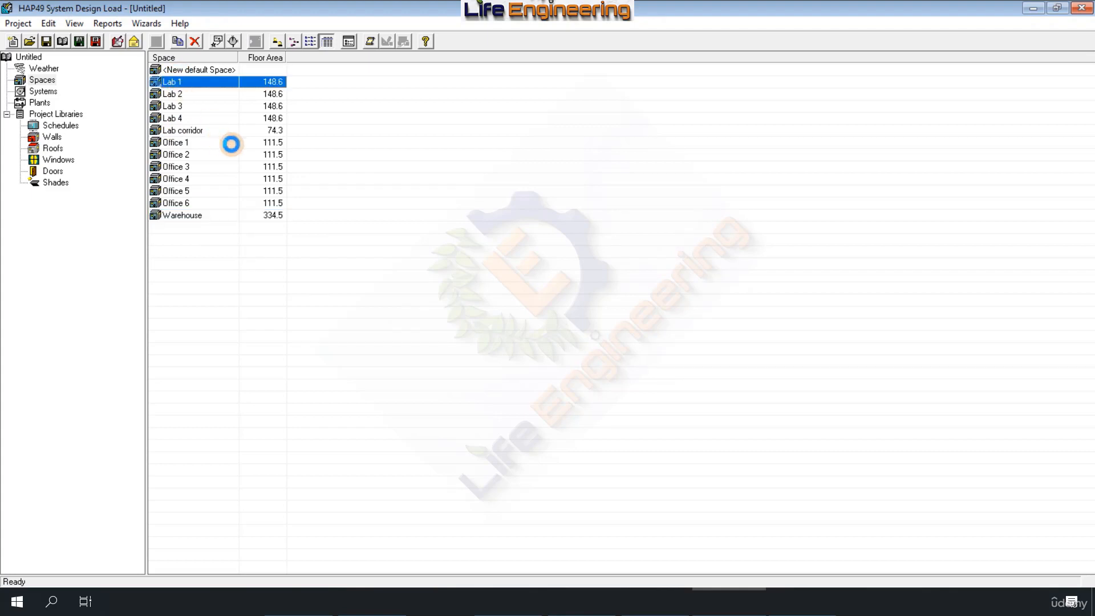
{"action": "left_click", "coordinate": [158, 32]}
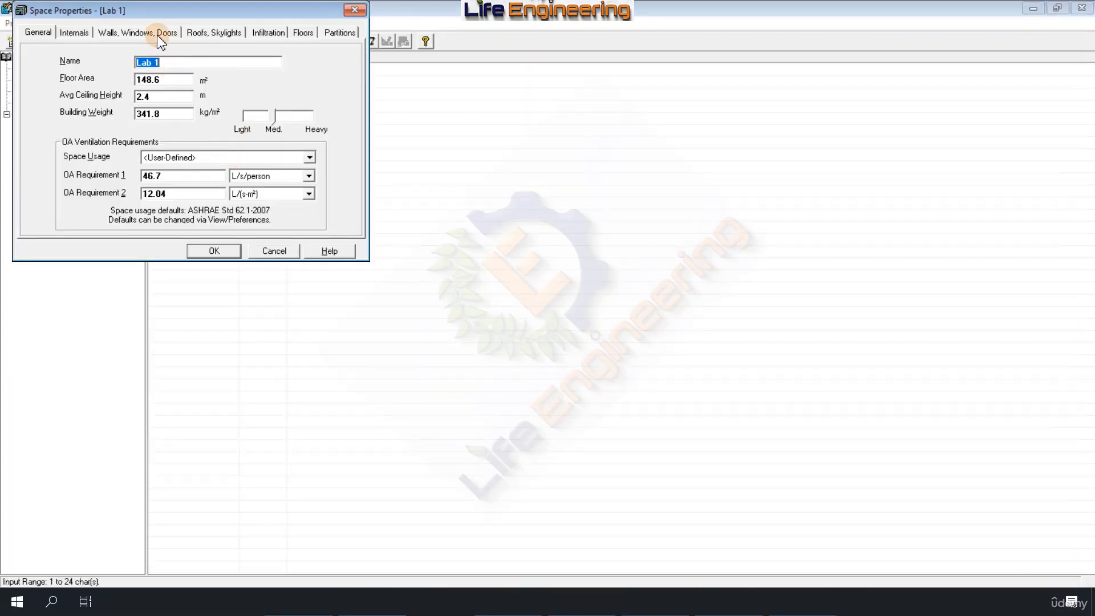
{"action": "left_click", "coordinate": [214, 252]}
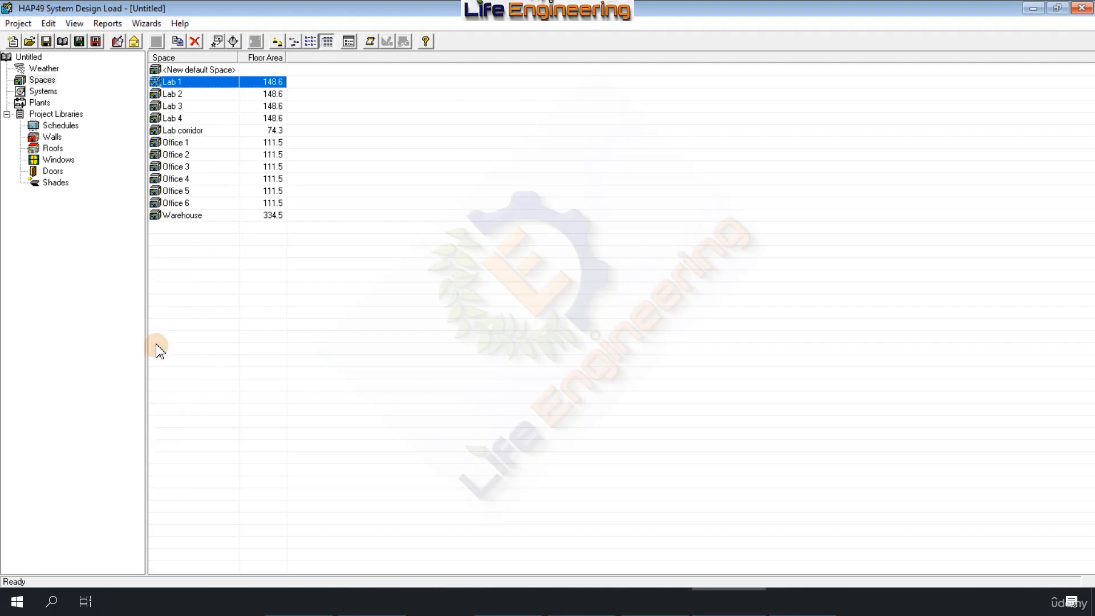
{"action": "left_click", "coordinate": [176, 179]}
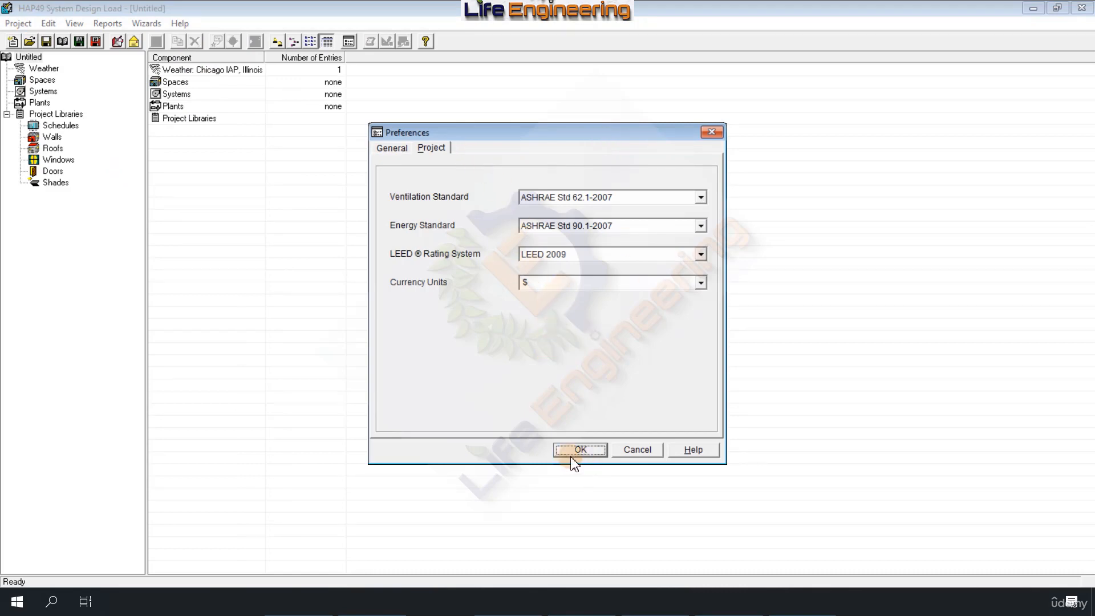
Step: Set the project's ventilation standard to ASHRAE Std 62.1-2010 and its energy standard to ASHRAE Std 90.1-2010
{"action": "left_click", "coordinate": [549, 199]}
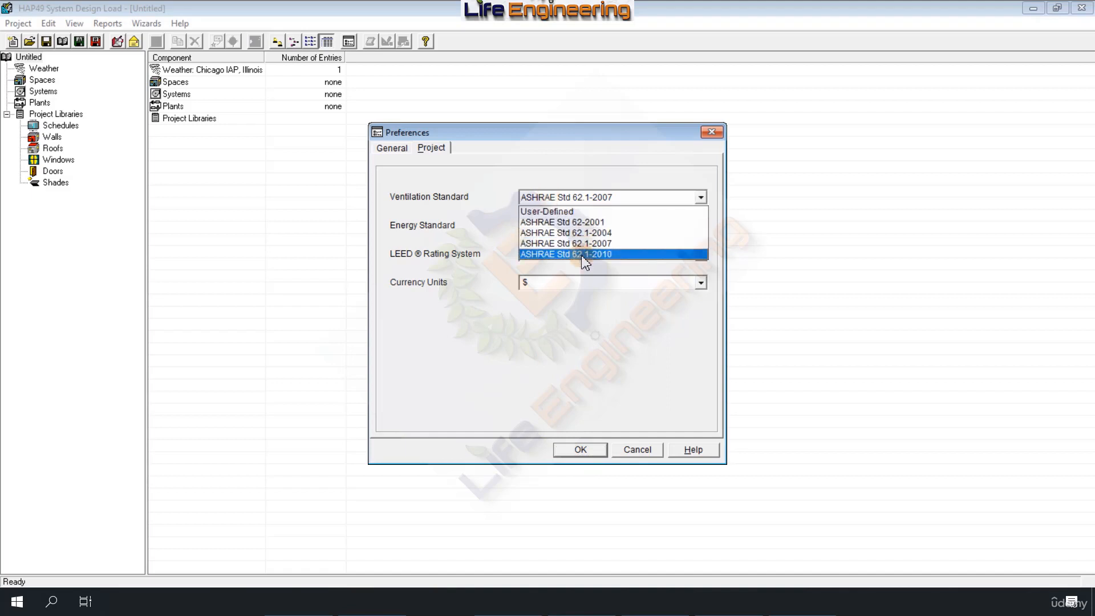
{"action": "left_click", "coordinate": [586, 200]}
{"action": "left_click", "coordinate": [586, 197]}
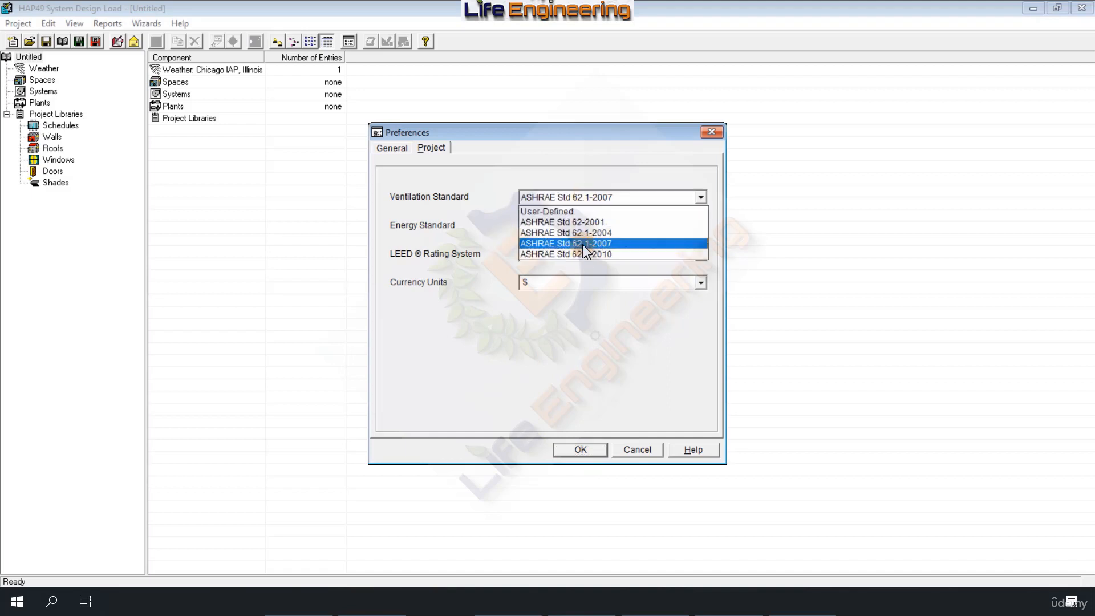
{"action": "left_click", "coordinate": [588, 254]}
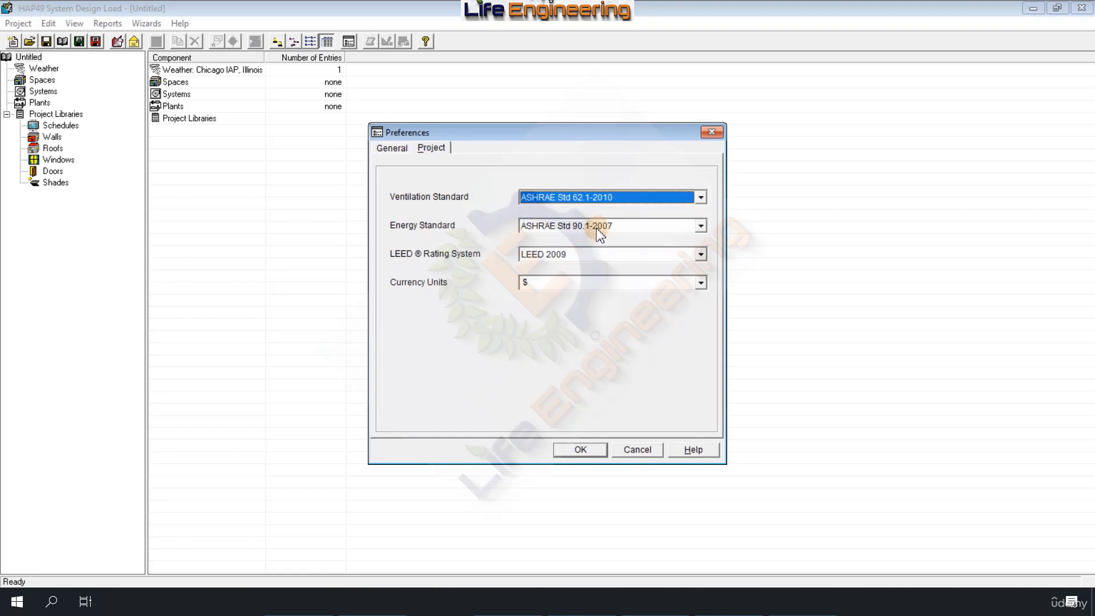
{"action": "left_click", "coordinate": [597, 229]}
{"action": "left_click", "coordinate": [597, 259]}
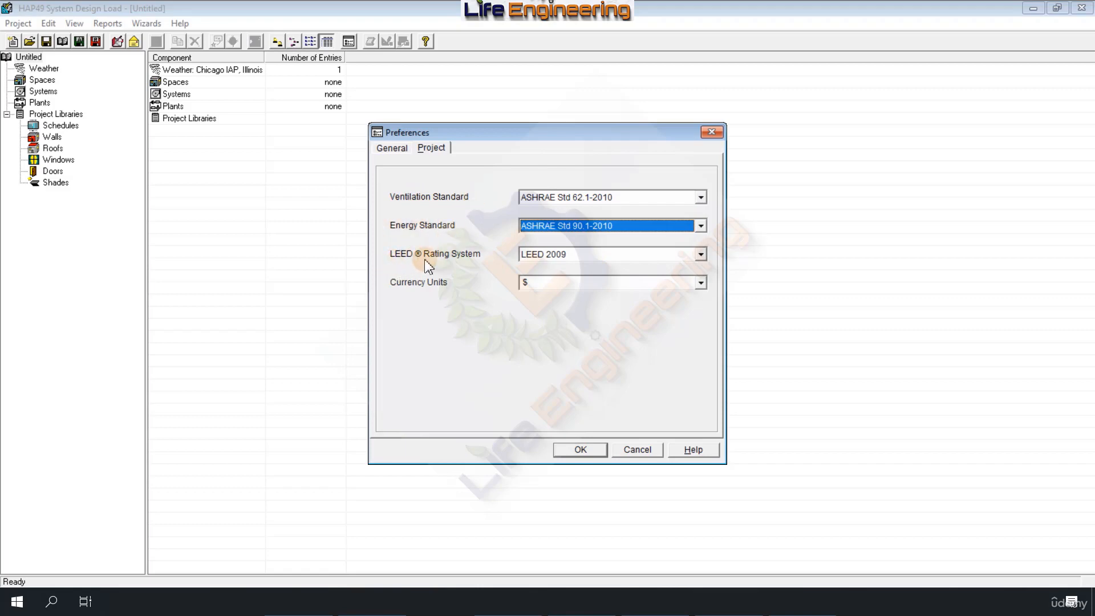
Step: Choose LEED 2009 as the project's LEED rating system
{"action": "left_click", "coordinate": [544, 254]}
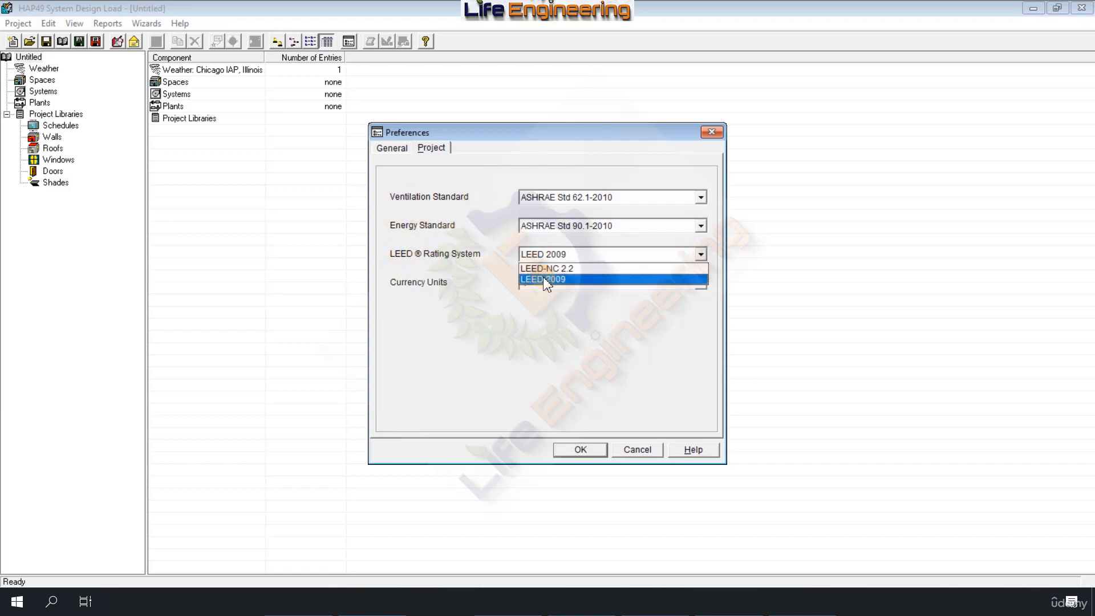
{"action": "key", "text": "Up"}
{"action": "left_click", "coordinate": [545, 280]}
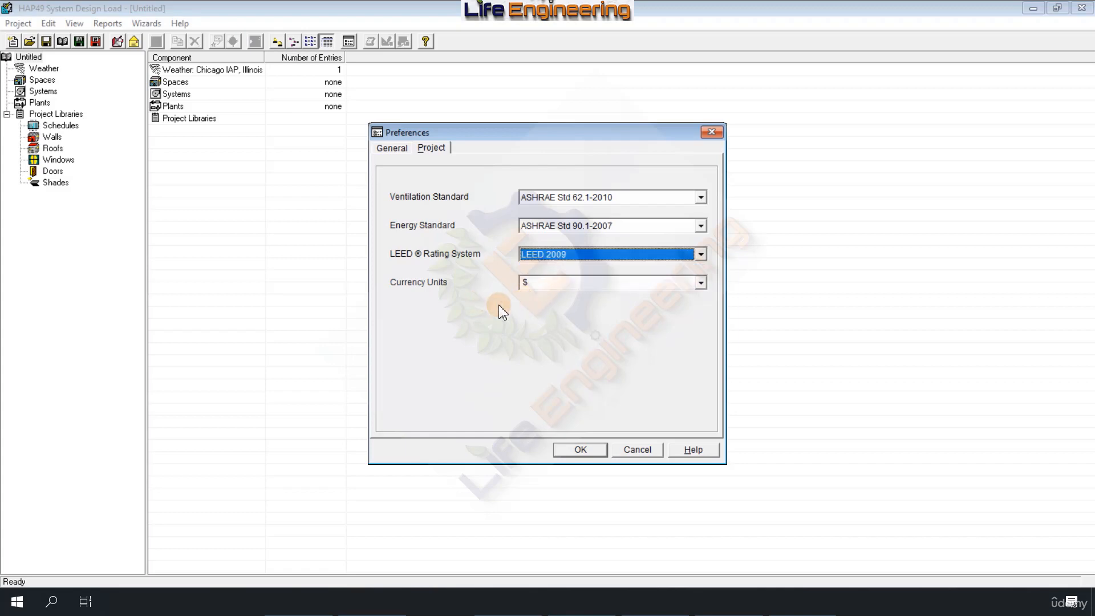
Step: Check the available currency symbols and enter the custom text "fffff" as the project's currency units
{"action": "left_click", "coordinate": [701, 283]}
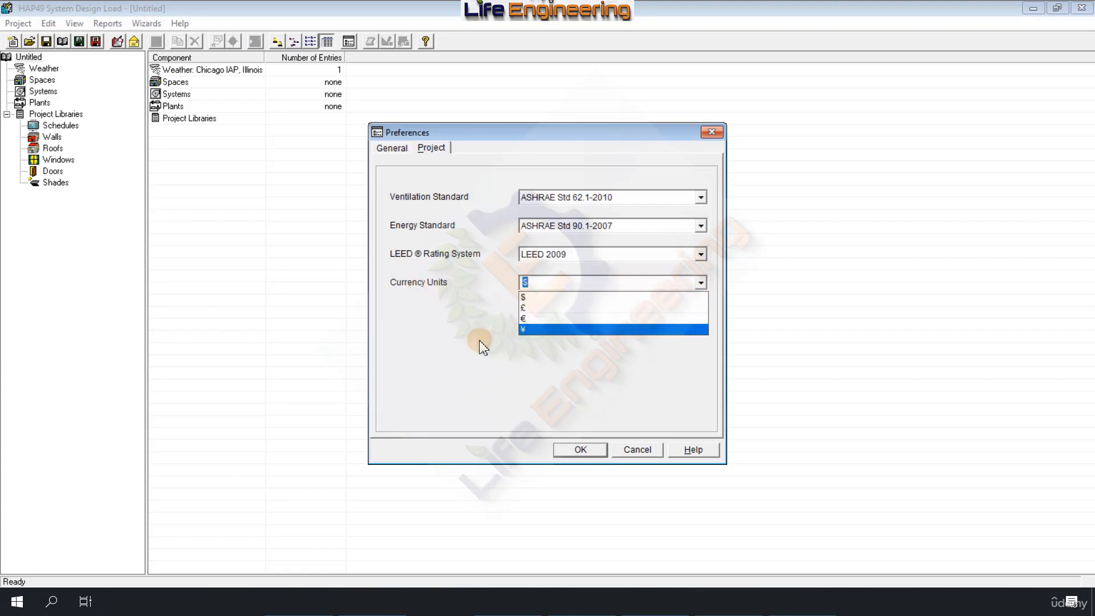
{"action": "left_click", "coordinate": [555, 289]}
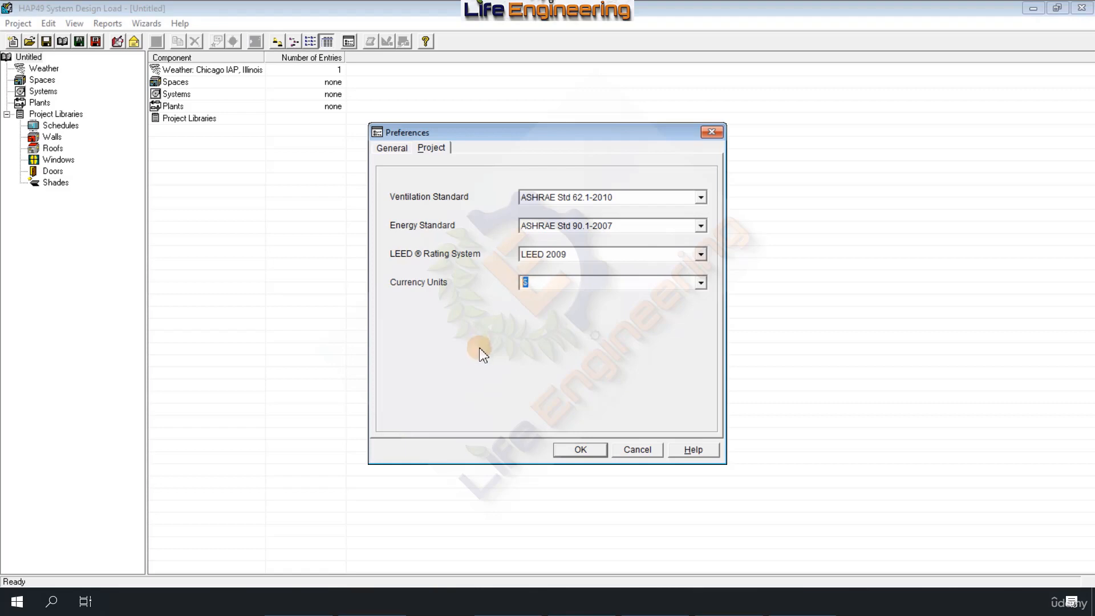
{"action": "type", "text": "R"}
Step: Review the ventilation standard choices, keep ASHRAE Std 62.1-2010, check the general preferences and apply the settings
{"action": "left_click", "coordinate": [655, 199]}
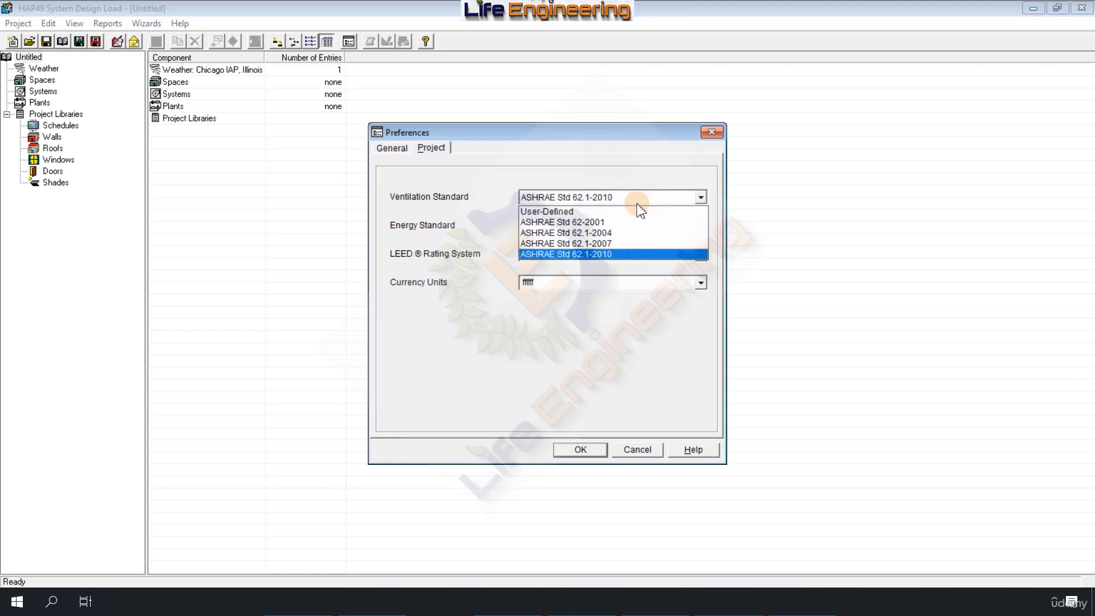
{"action": "left_click", "coordinate": [601, 254]}
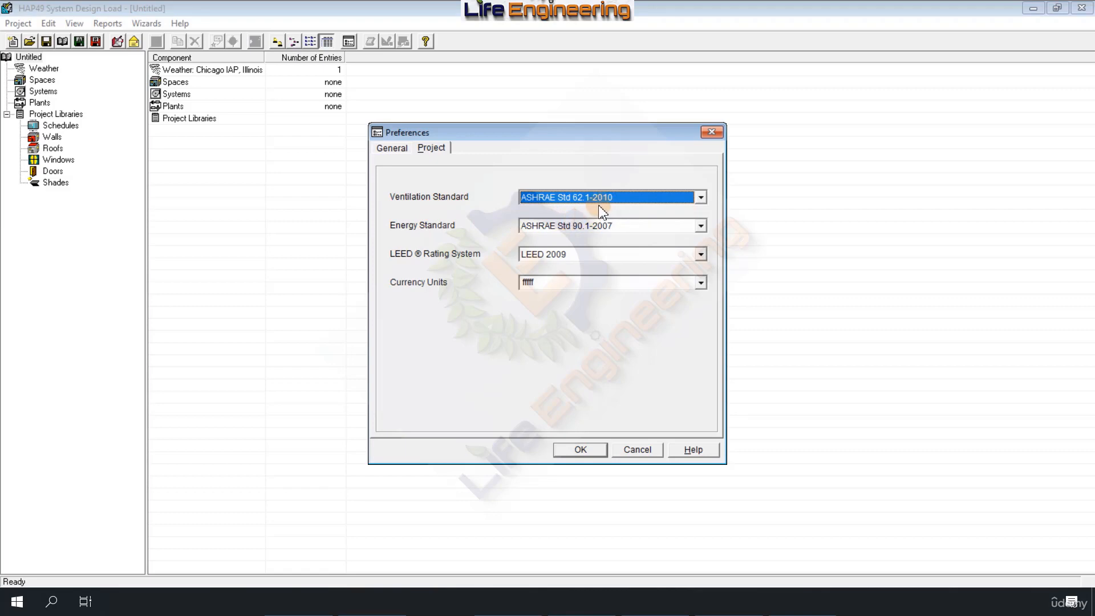
{"action": "left_click", "coordinate": [641, 198]}
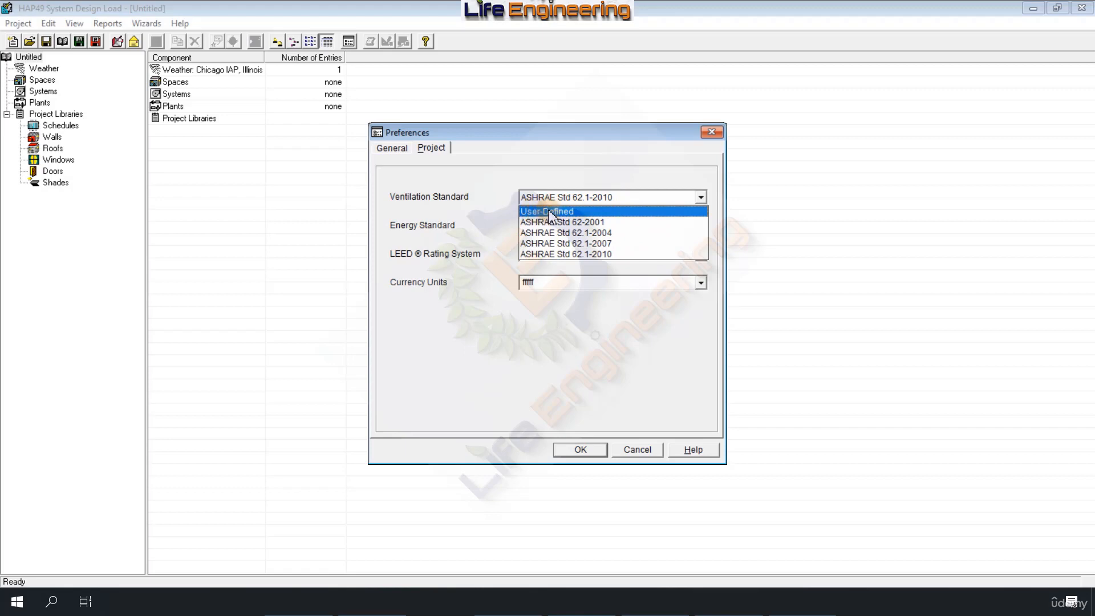
{"action": "left_click", "coordinate": [579, 255]}
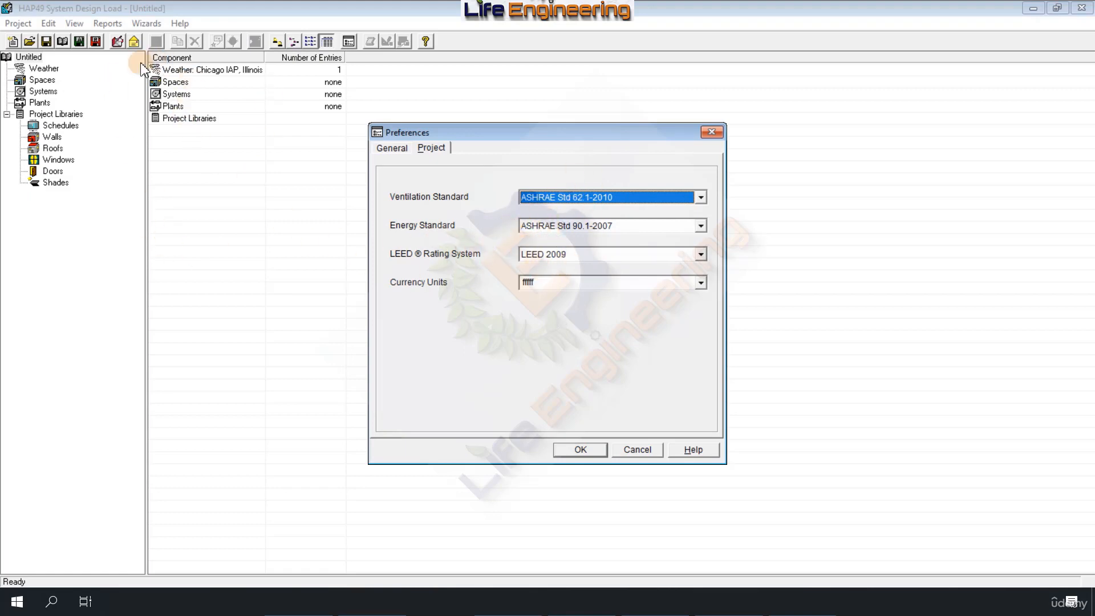
{"action": "left_click", "coordinate": [622, 198]}
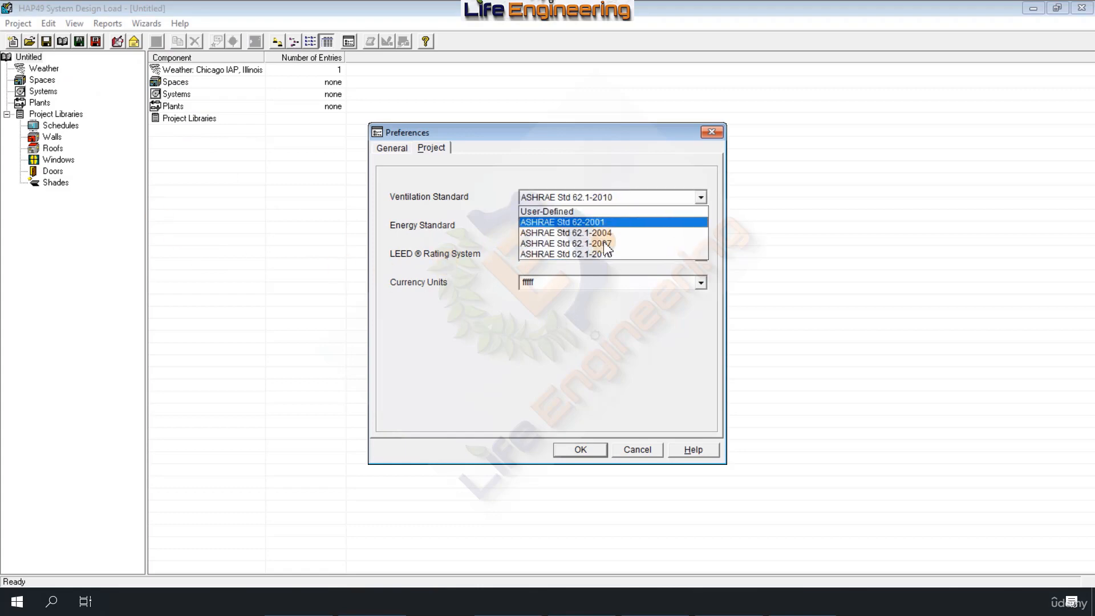
{"action": "left_click", "coordinate": [620, 252]}
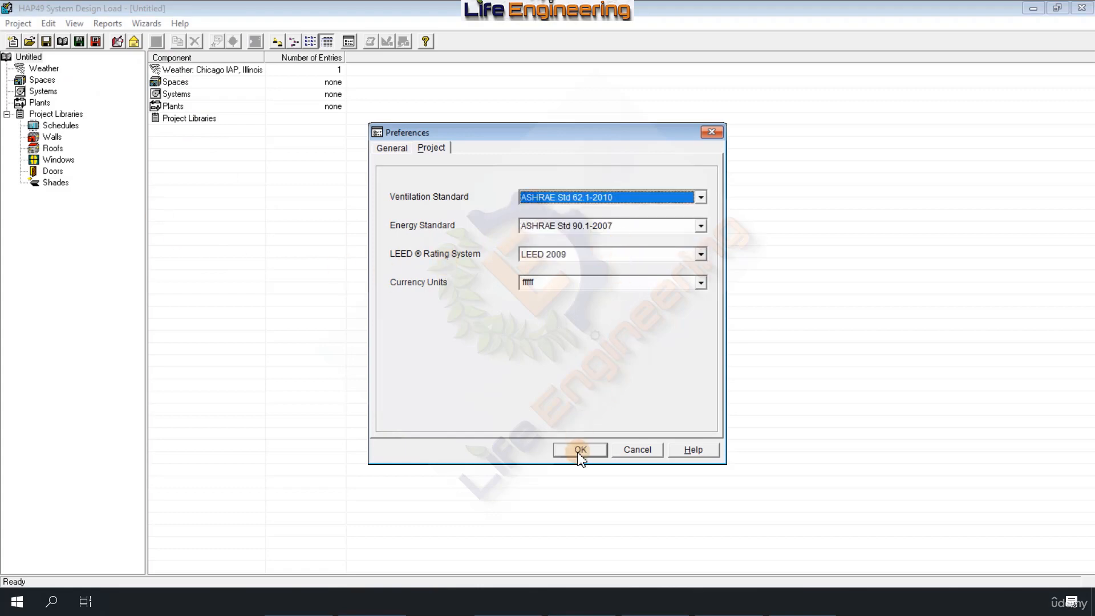
{"action": "left_click", "coordinate": [393, 150]}
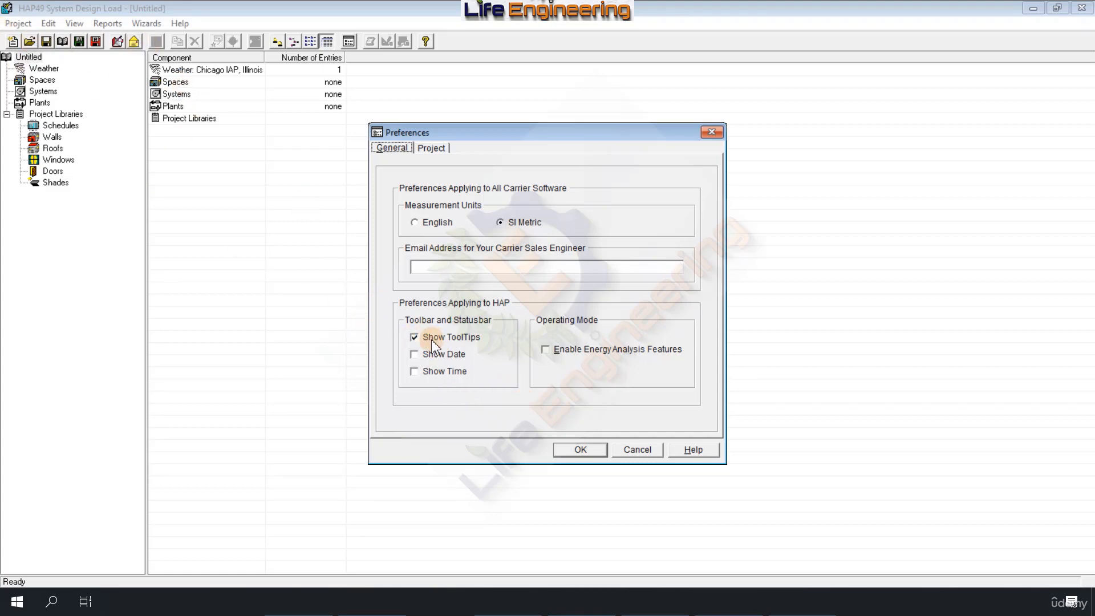
{"action": "left_click", "coordinate": [589, 450]}
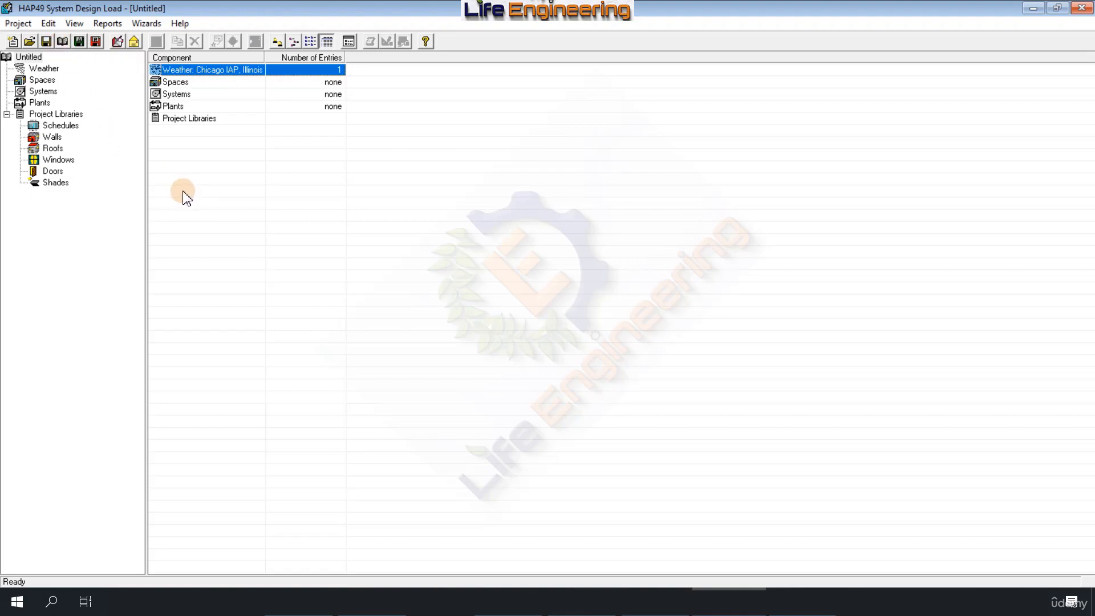
Step: Turn off Show ToolTips in the general preferences and apply the change
{"action": "left_click", "coordinate": [74, 24]}
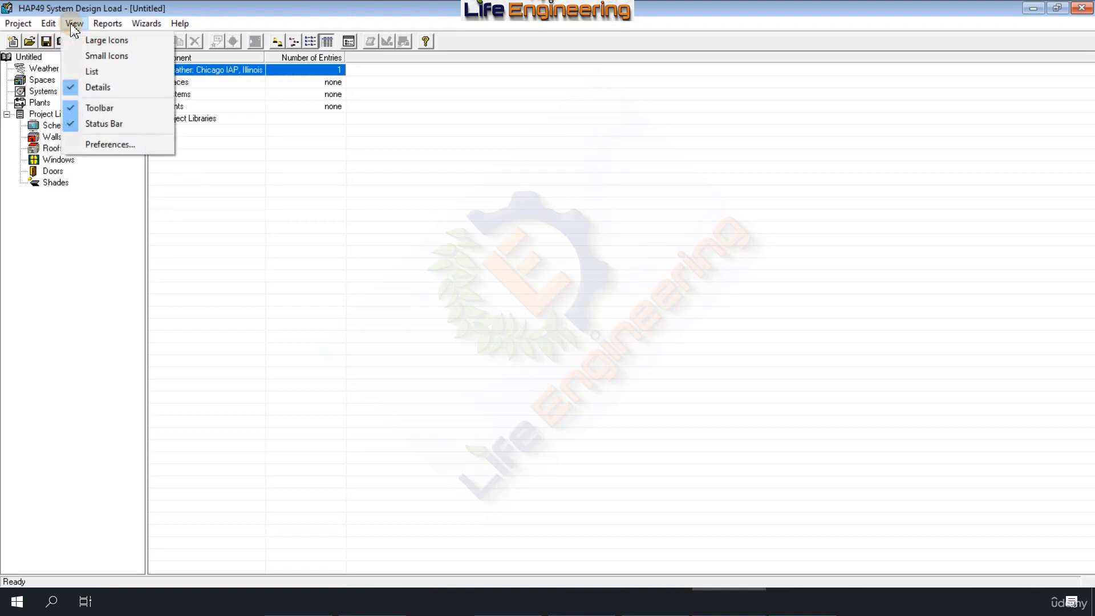
{"action": "left_click", "coordinate": [112, 141]}
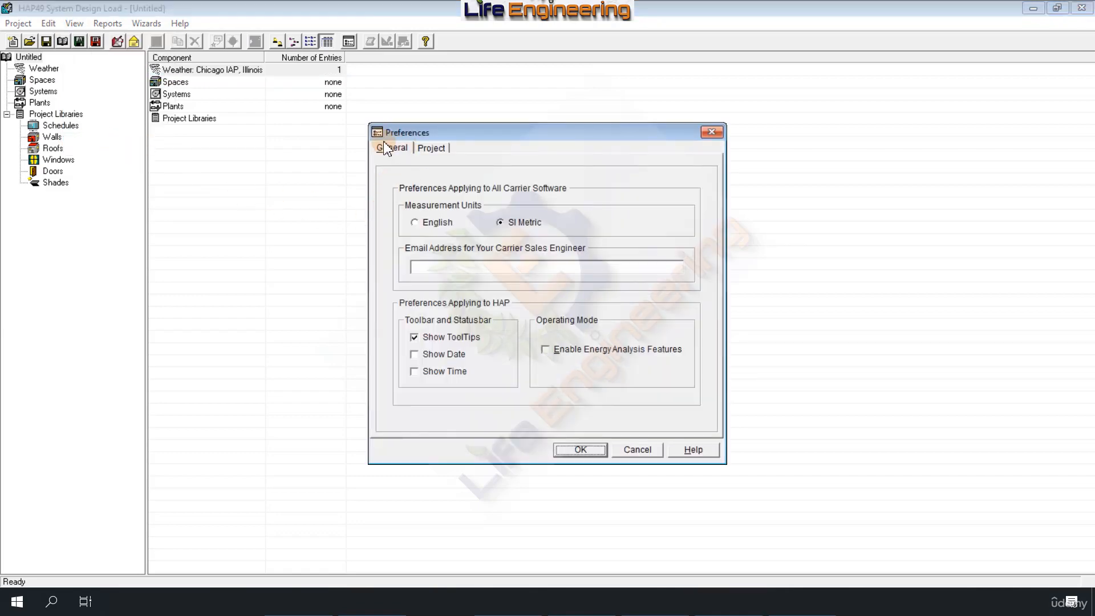
{"action": "left_click", "coordinate": [423, 149]}
{"action": "left_click", "coordinate": [391, 149]}
{"action": "left_click", "coordinate": [416, 337]}
{"action": "left_click", "coordinate": [579, 451]}
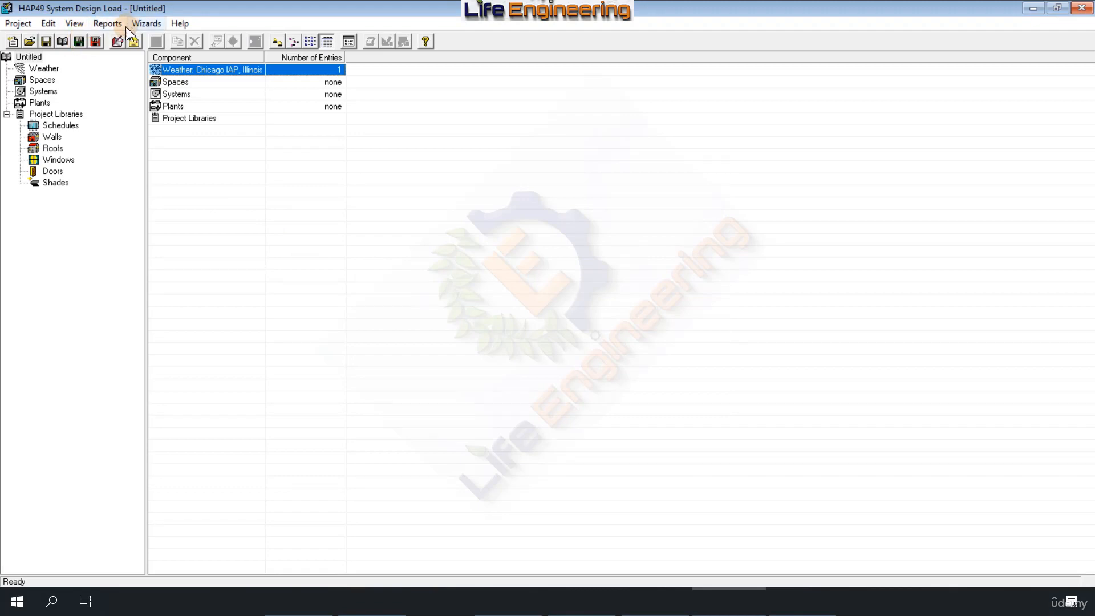
Step: Enable the energy analysis features in the general preferences, apply them and expand the project libraries
{"action": "left_click", "coordinate": [74, 23]}
{"action": "left_click", "coordinate": [110, 145]}
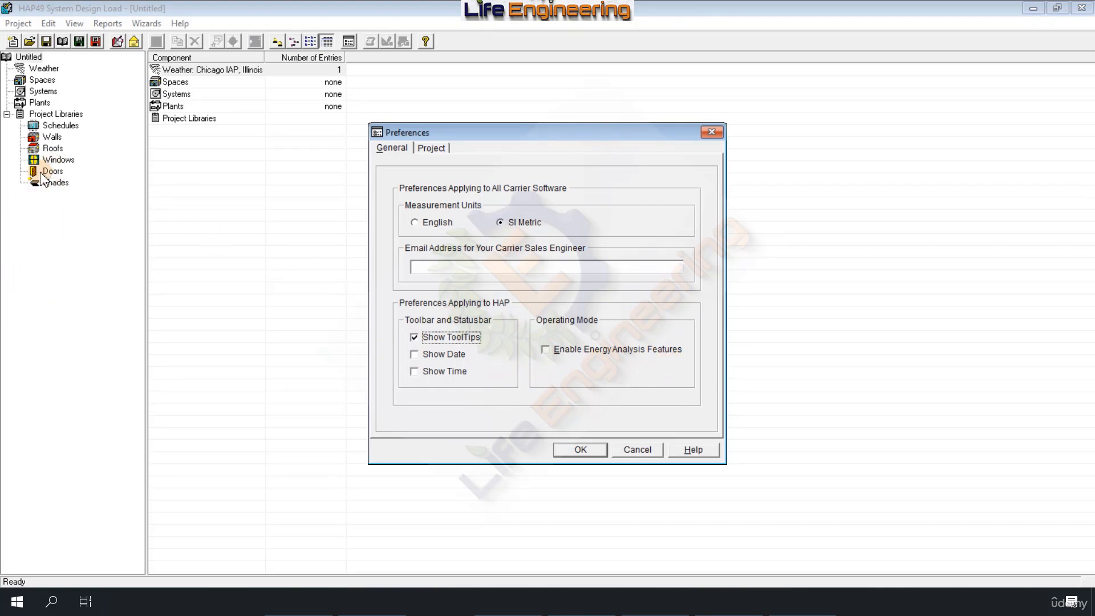
{"action": "left_click", "coordinate": [547, 354]}
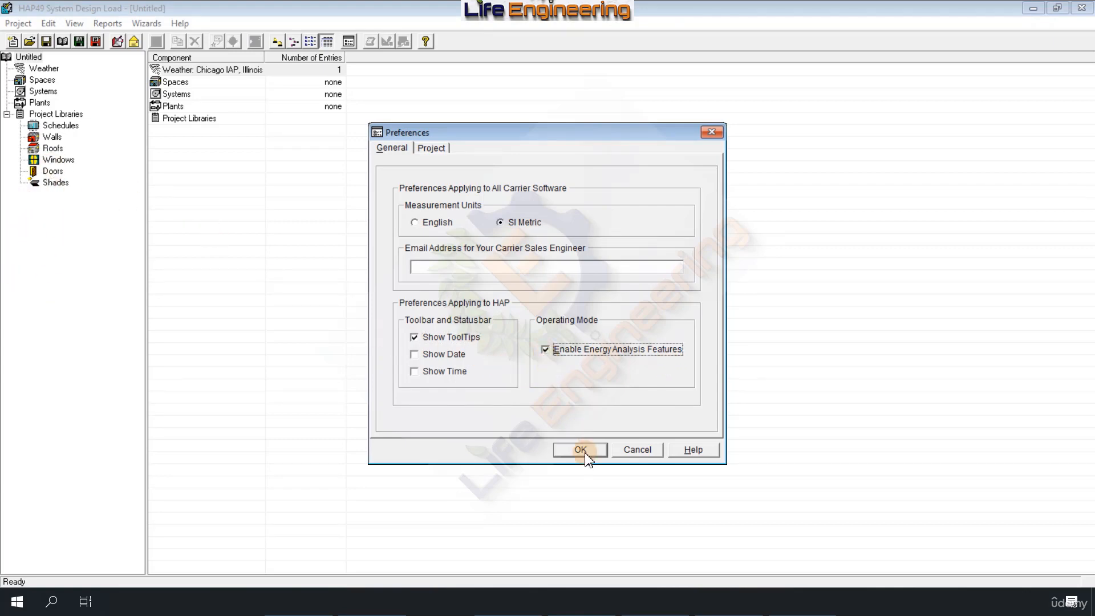
{"action": "left_click", "coordinate": [582, 450]}
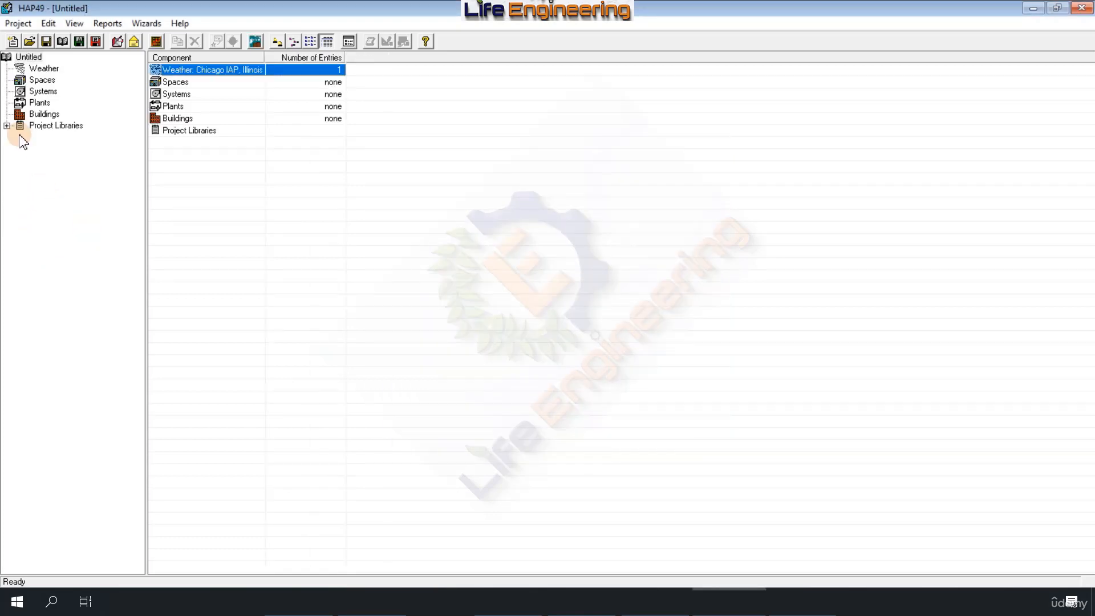
{"action": "left_click", "coordinate": [7, 125]}
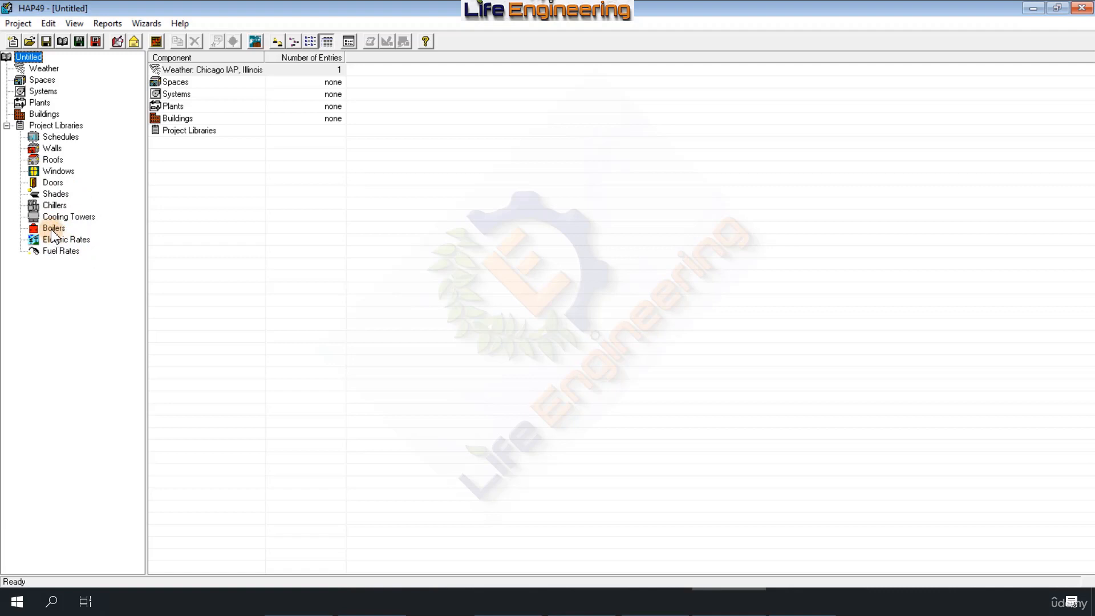
Step: Disable the energy analysis features in the general preferences and apply the change
{"action": "left_click", "coordinate": [74, 23]}
{"action": "left_click", "coordinate": [86, 144]}
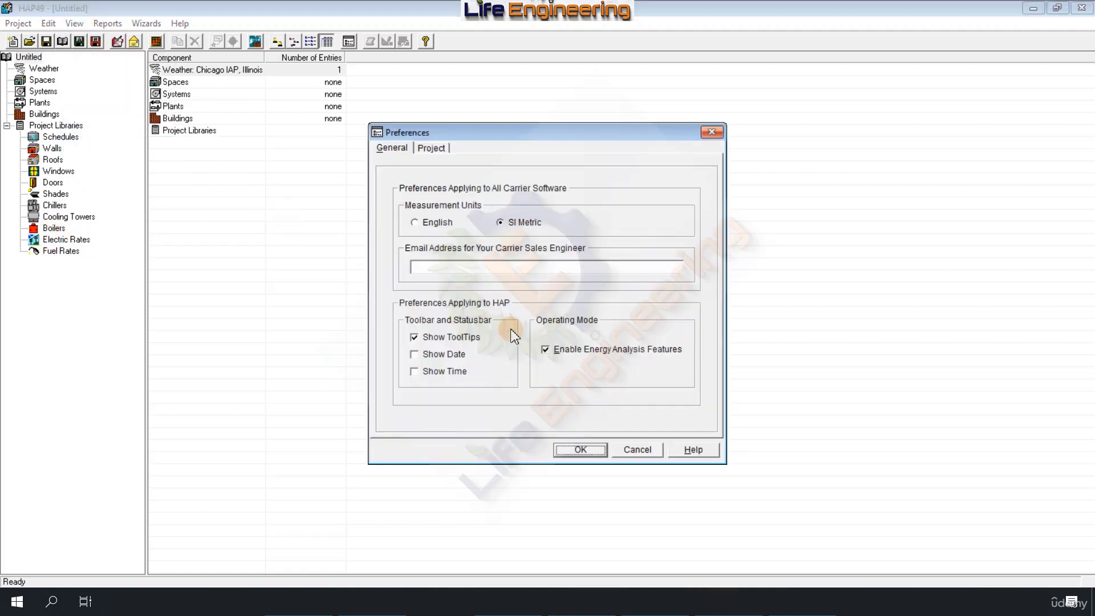
{"action": "left_click", "coordinate": [547, 351]}
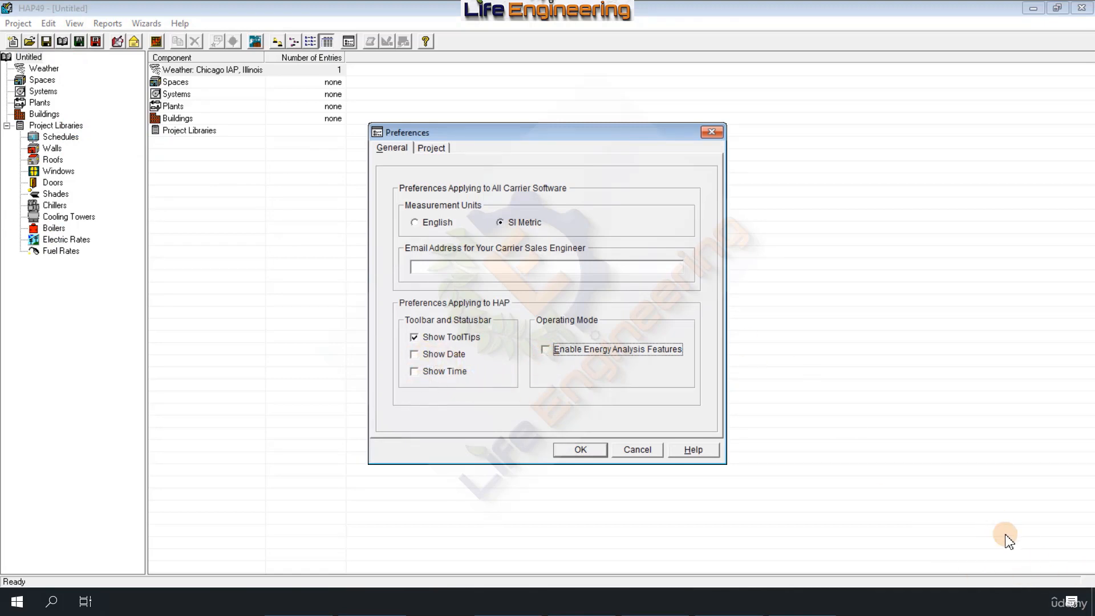
{"action": "left_click", "coordinate": [582, 450]}
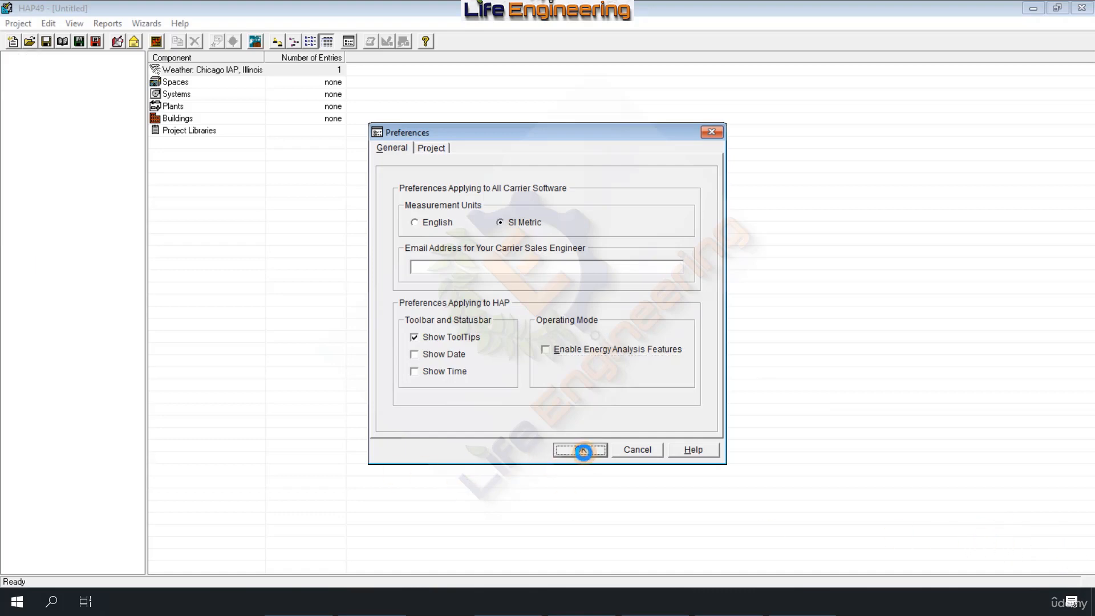